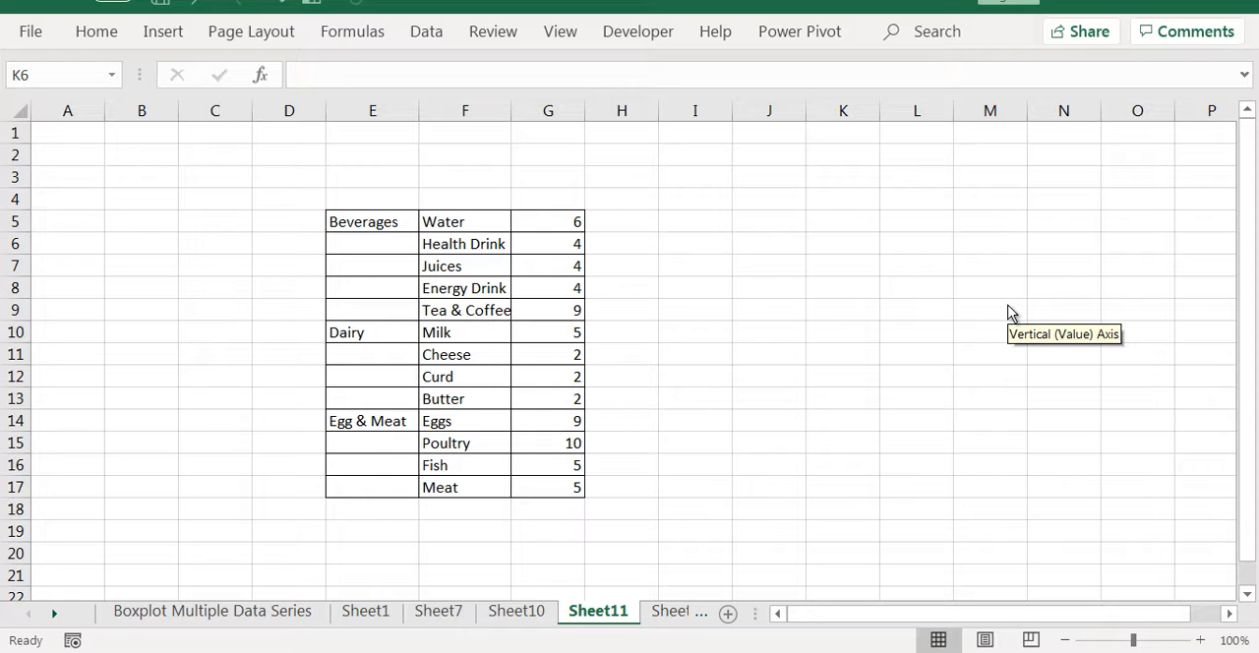
Switch to the browser and examine the BigBasket subcategories under Beverages, Eggs, Meat & Fish, and Bakery, Cakes & Dairy
{"action": "key", "text": "alt+Tab"}
{"action": "key", "text": "alt+Tab"}
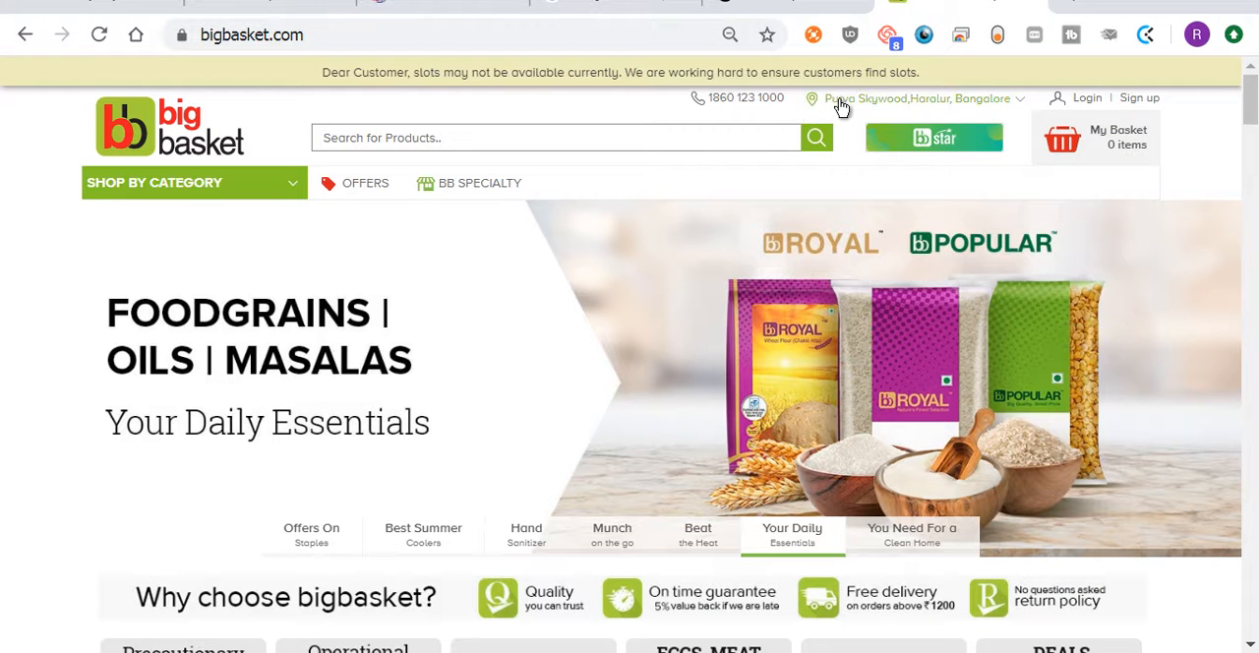
{"action": "mouse_move", "coordinate": [225, 214]}
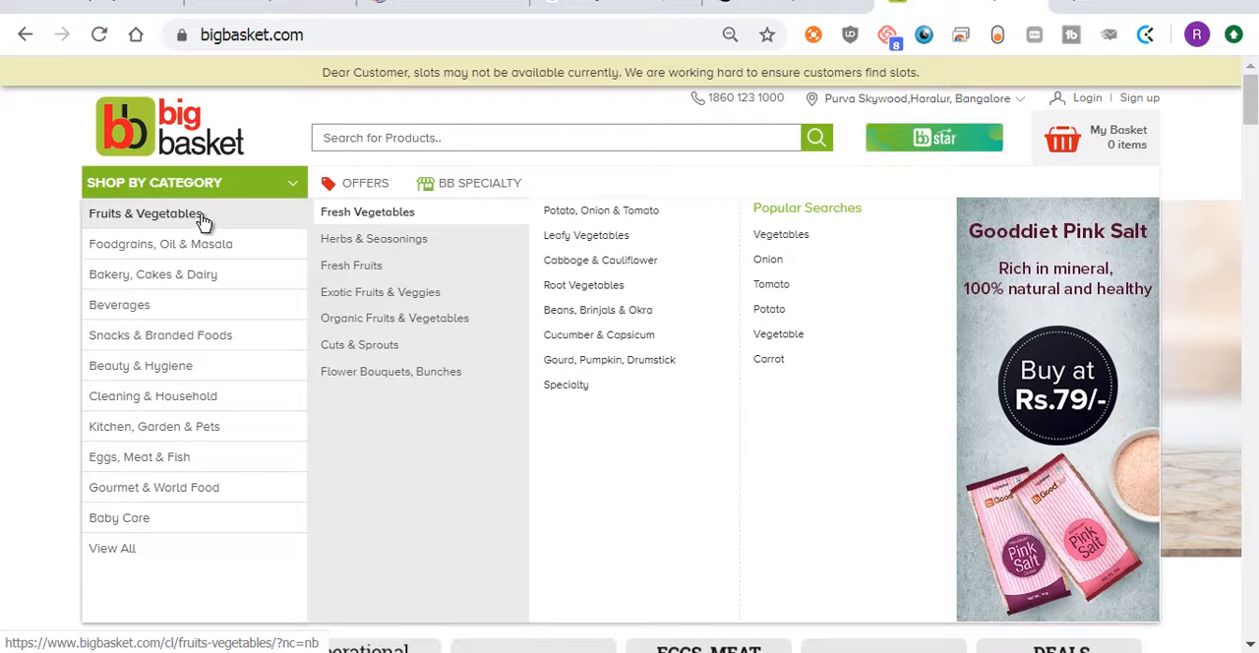
{"action": "mouse_move", "coordinate": [197, 245]}
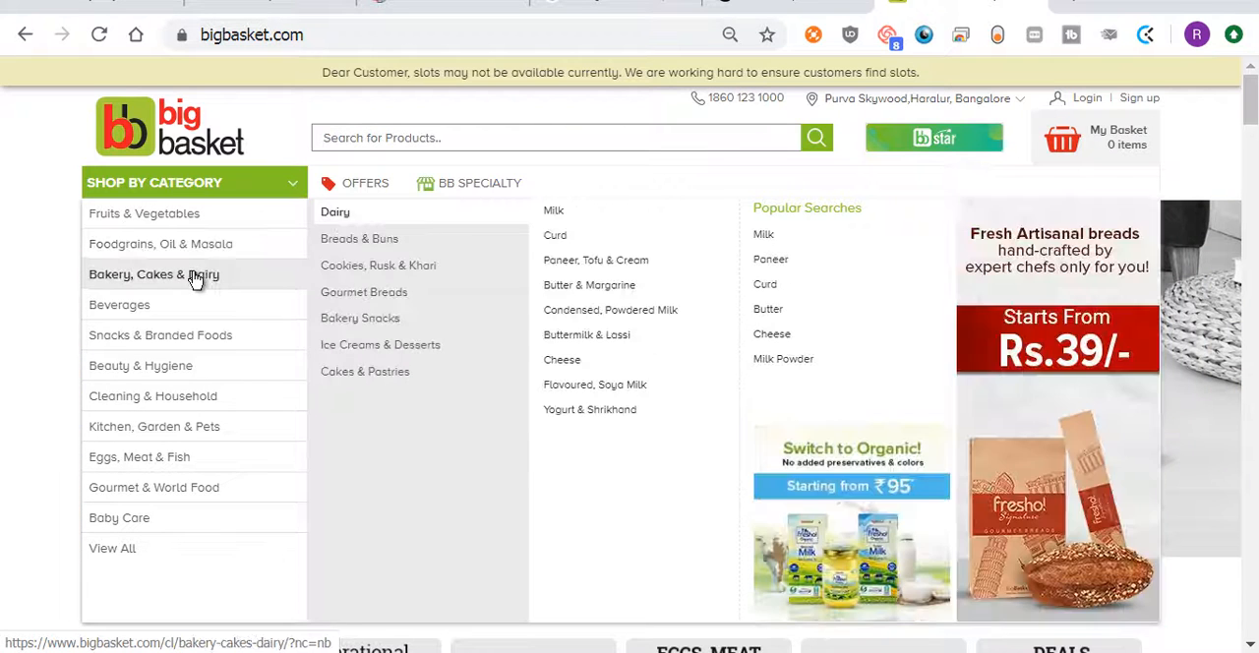
{"action": "mouse_move", "coordinate": [193, 317]}
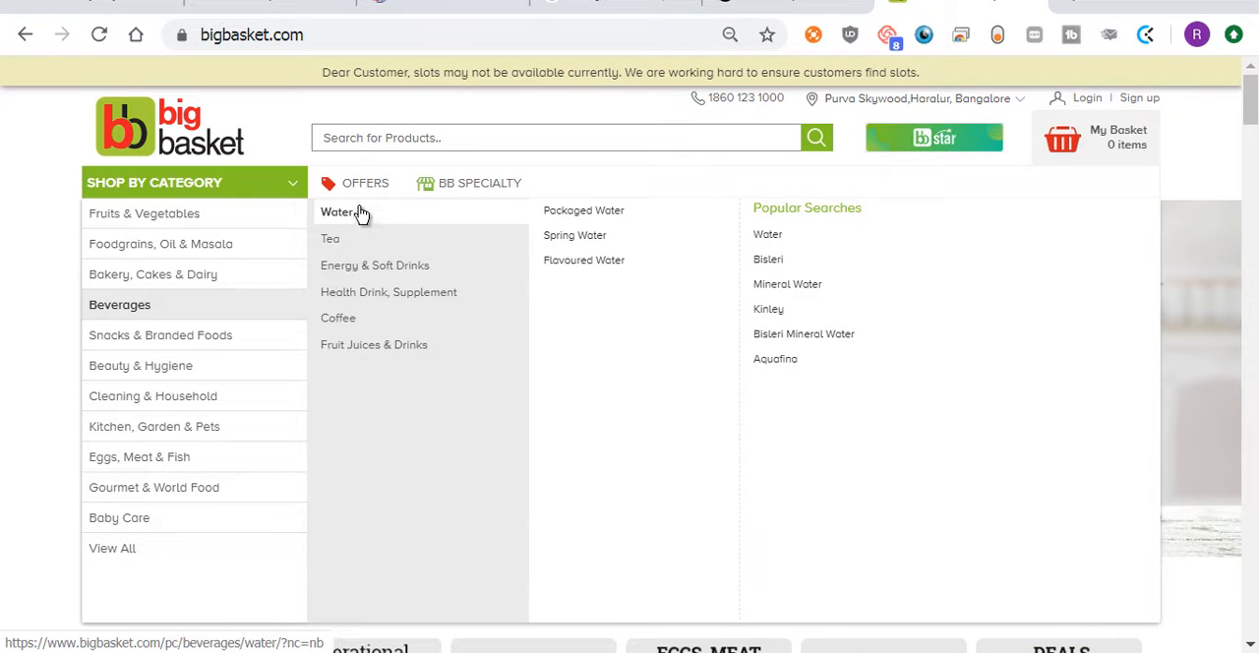
{"action": "mouse_move", "coordinate": [346, 279]}
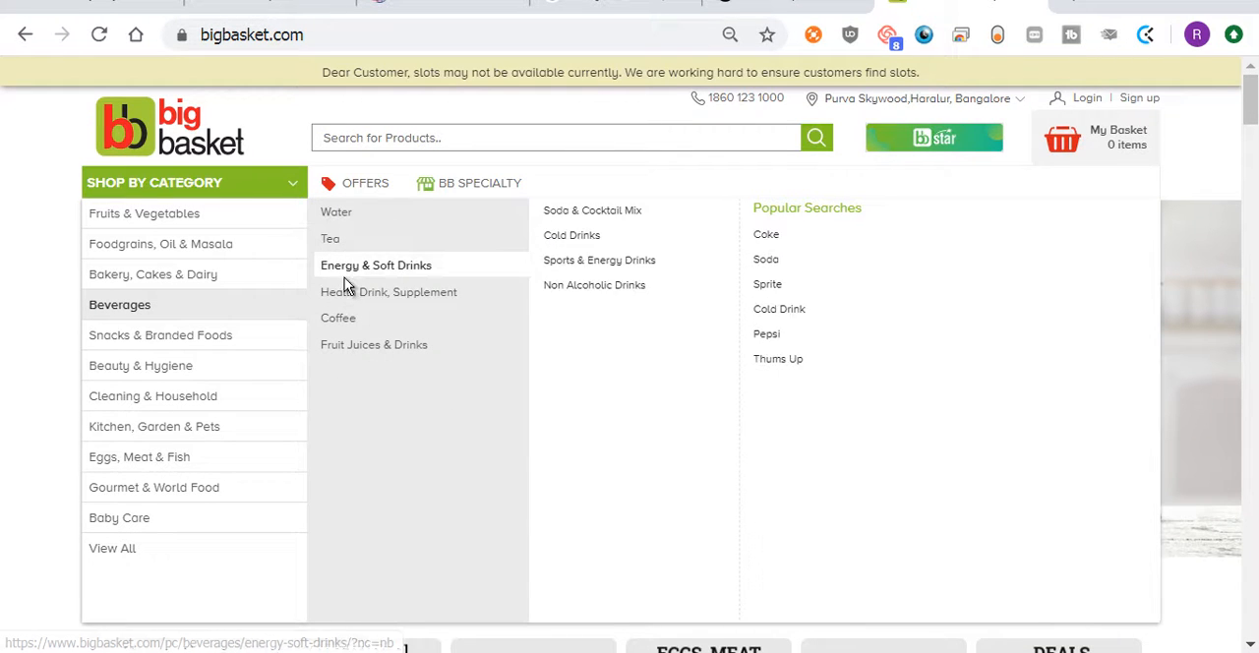
{"action": "mouse_move", "coordinate": [344, 308]}
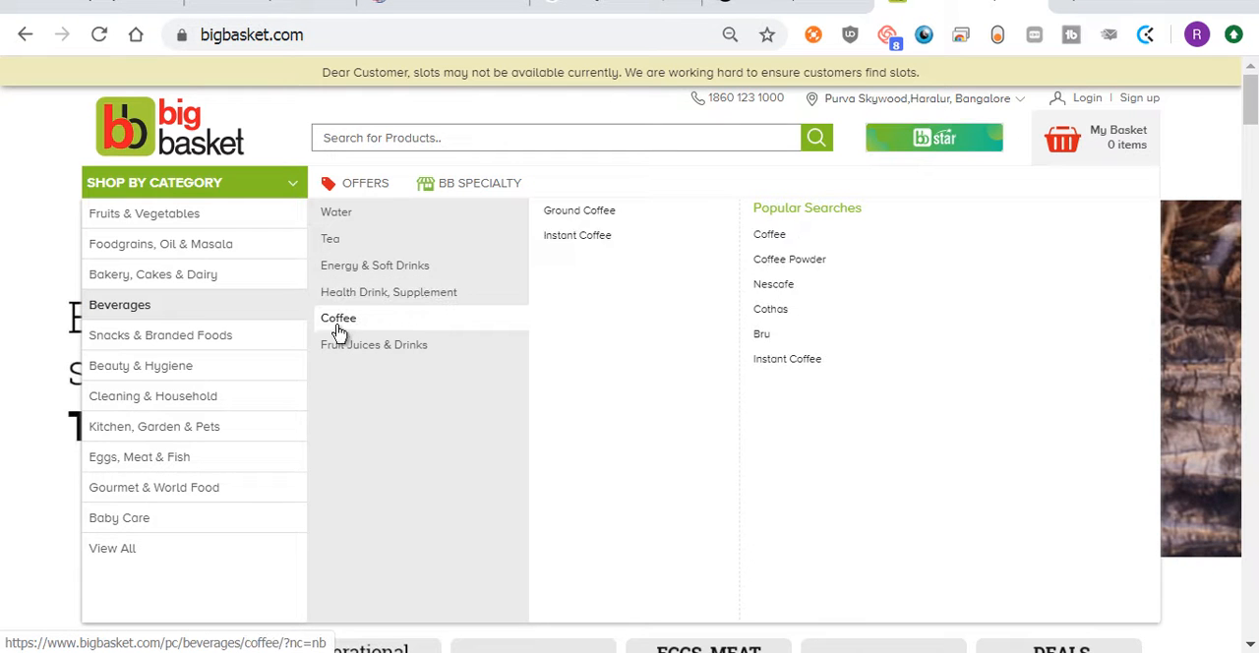
{"action": "mouse_move", "coordinate": [338, 365]}
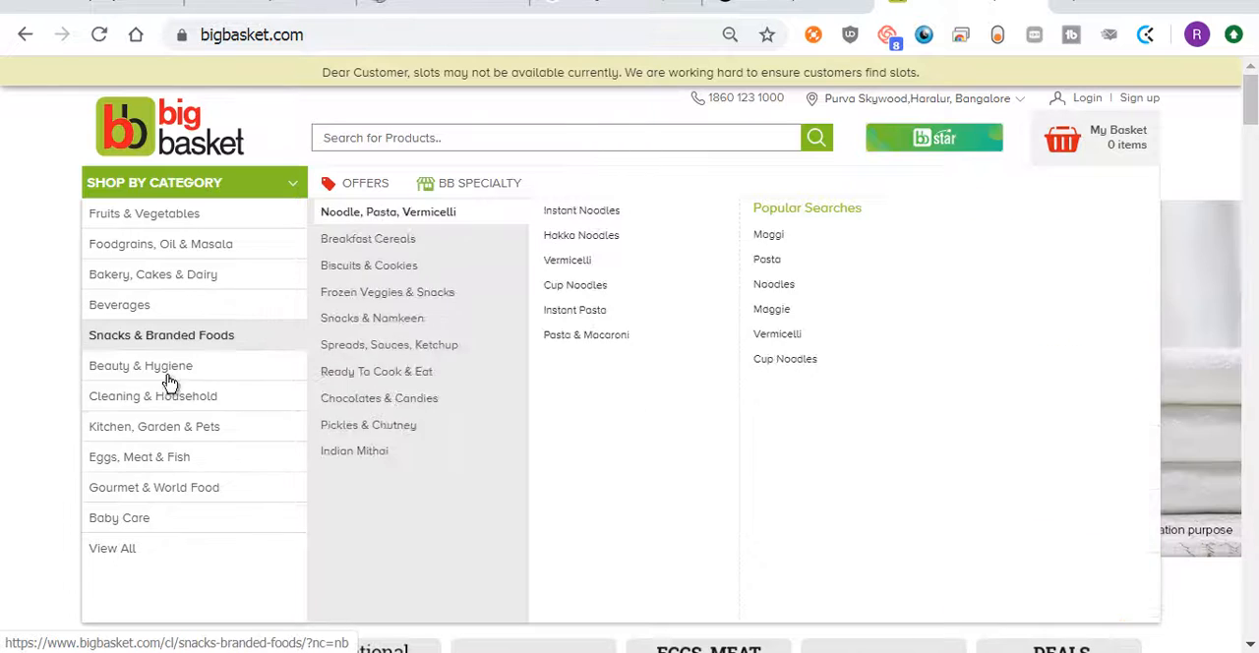
{"action": "mouse_move", "coordinate": [159, 475]}
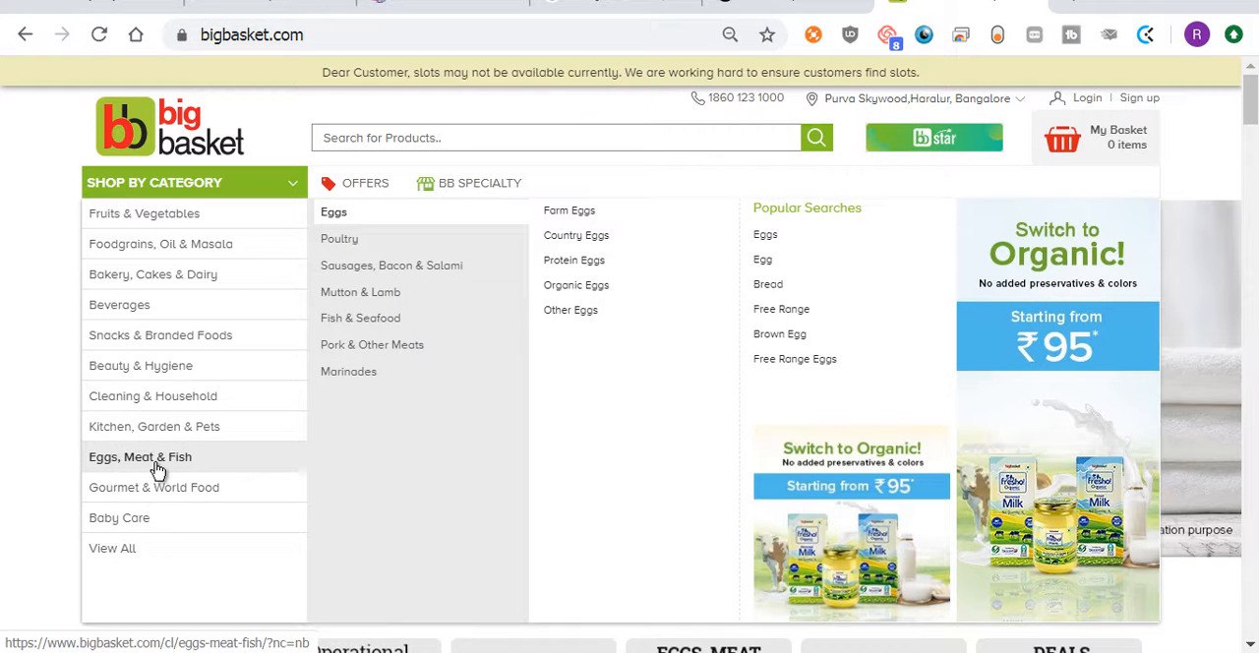
{"action": "mouse_move", "coordinate": [370, 248]}
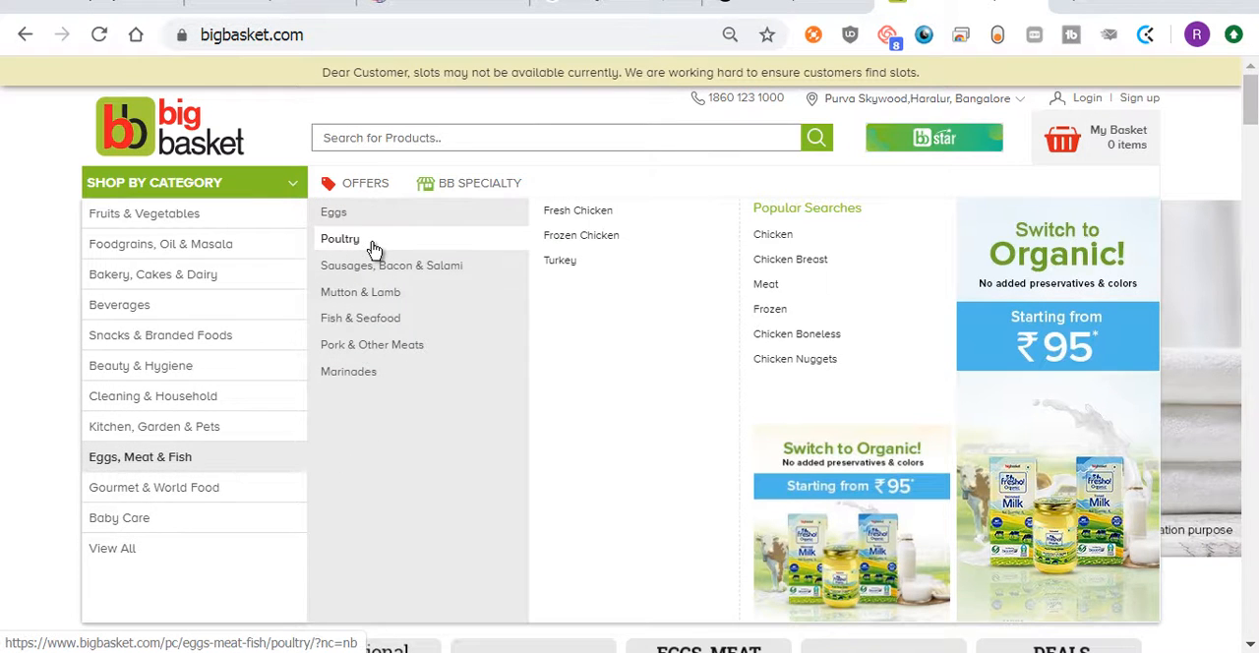
{"action": "mouse_move", "coordinate": [377, 328]}
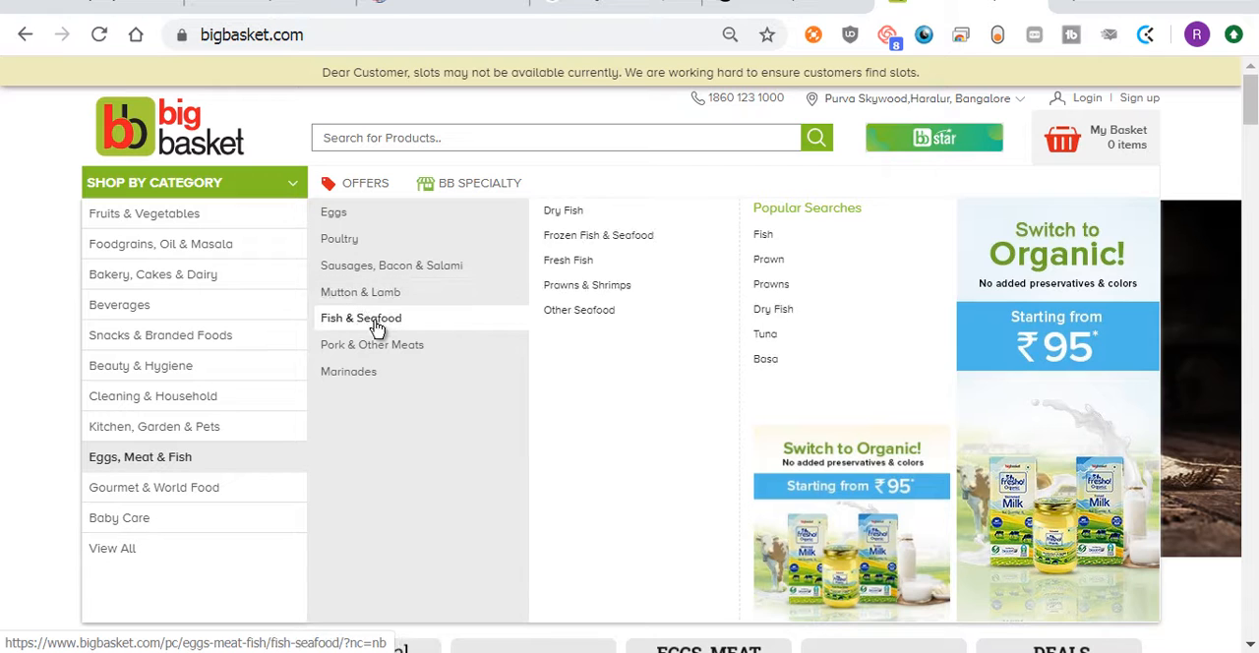
{"action": "mouse_move", "coordinate": [197, 285]}
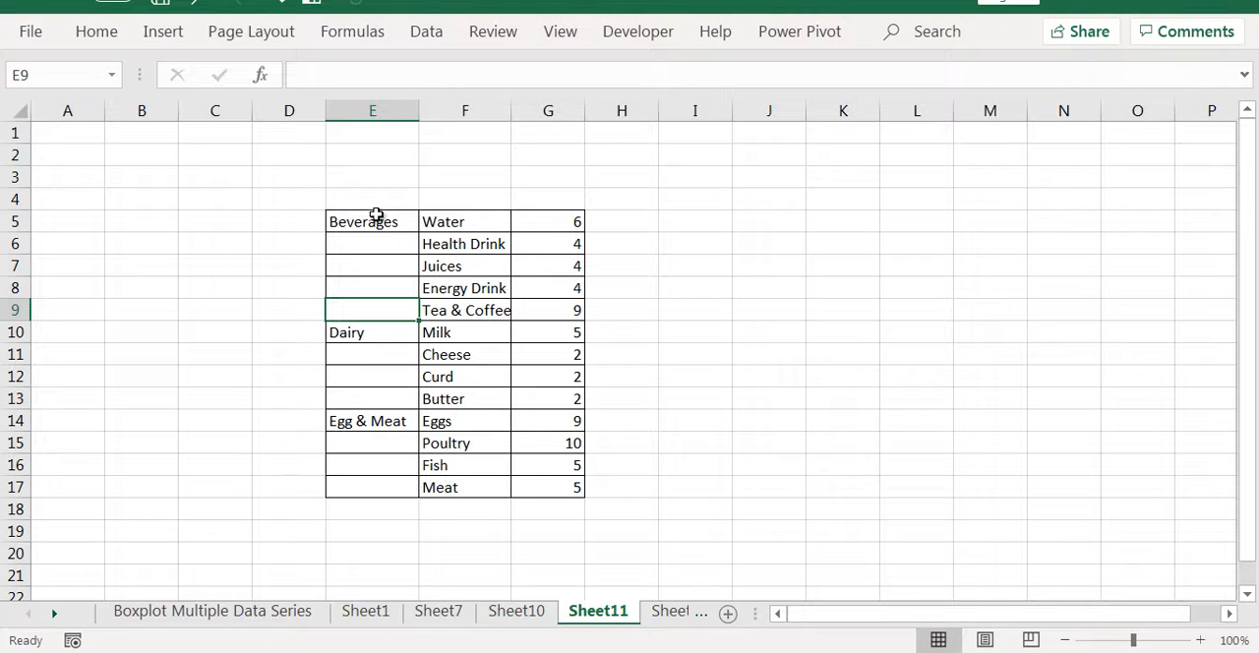
Switch back to Excel and review the main categories in column E and the first Beverages items in column F
{"action": "left_click", "coordinate": [383, 220]}
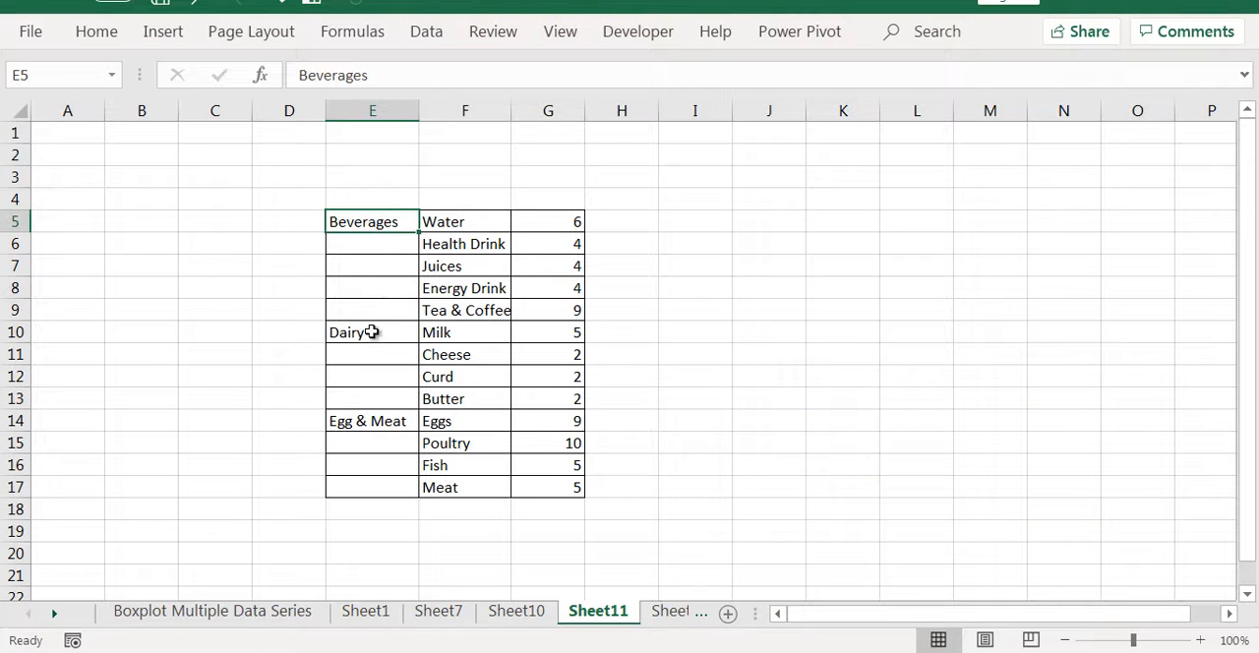
{"action": "left_click", "coordinate": [374, 333]}
{"action": "left_click", "coordinate": [370, 423]}
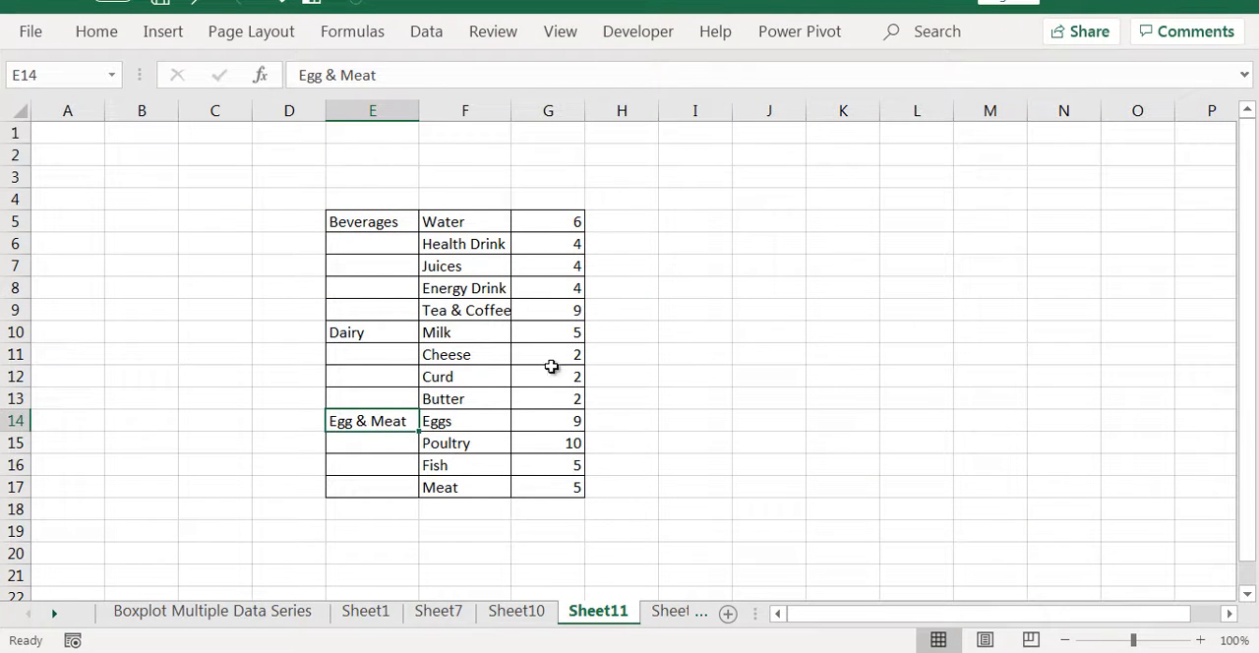
{"action": "left_click", "coordinate": [458, 221]}
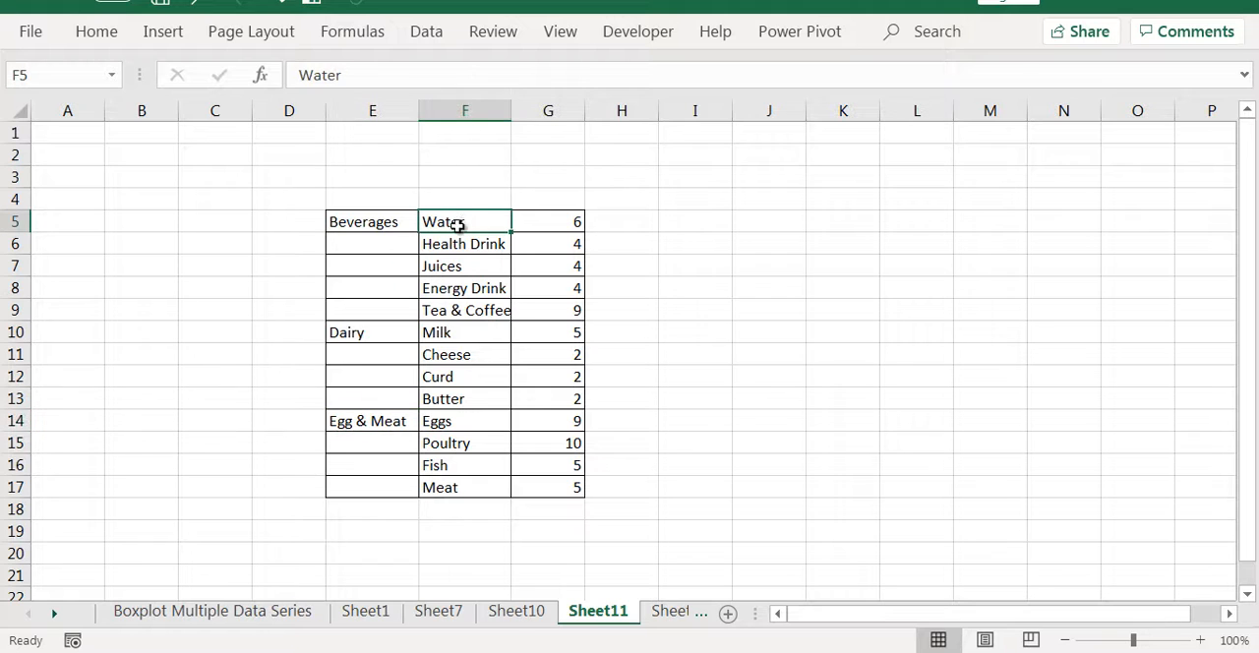
{"action": "left_click", "coordinate": [458, 244]}
{"action": "left_click", "coordinate": [457, 267]}
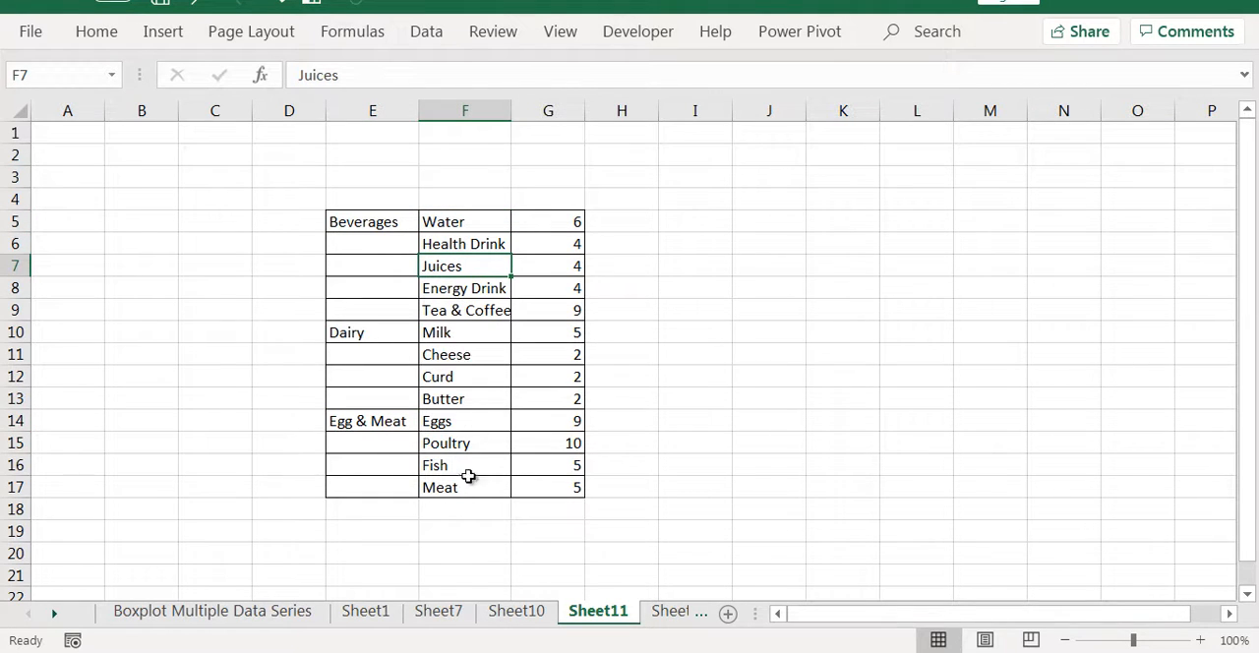
Widen columns F and G so the item names fit in their cells
{"action": "left_click_drag", "start_coordinate": [511, 111], "coordinate": [636, 111]}
{"action": "left_click", "coordinate": [620, 197]}
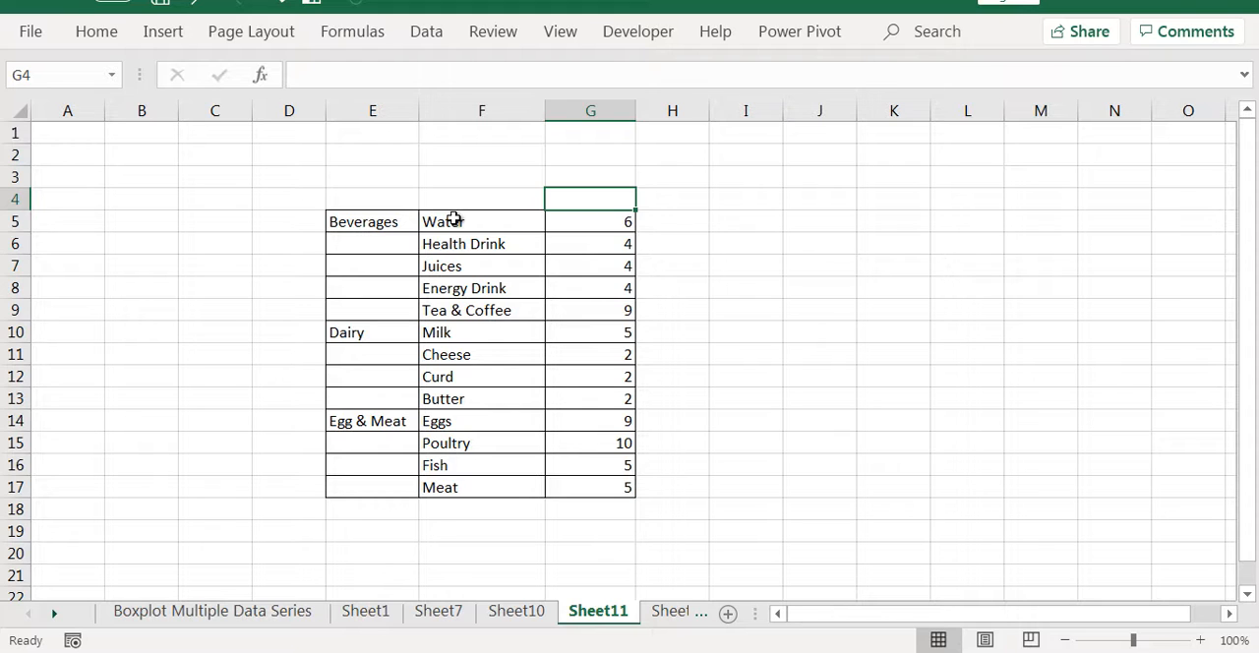
Insert a Treemap chart from the data in E5:G17 and place it beside the table
{"action": "left_click_drag", "start_coordinate": [357, 214], "coordinate": [612, 477]}
{"action": "left_click", "coordinate": [169, 35]}
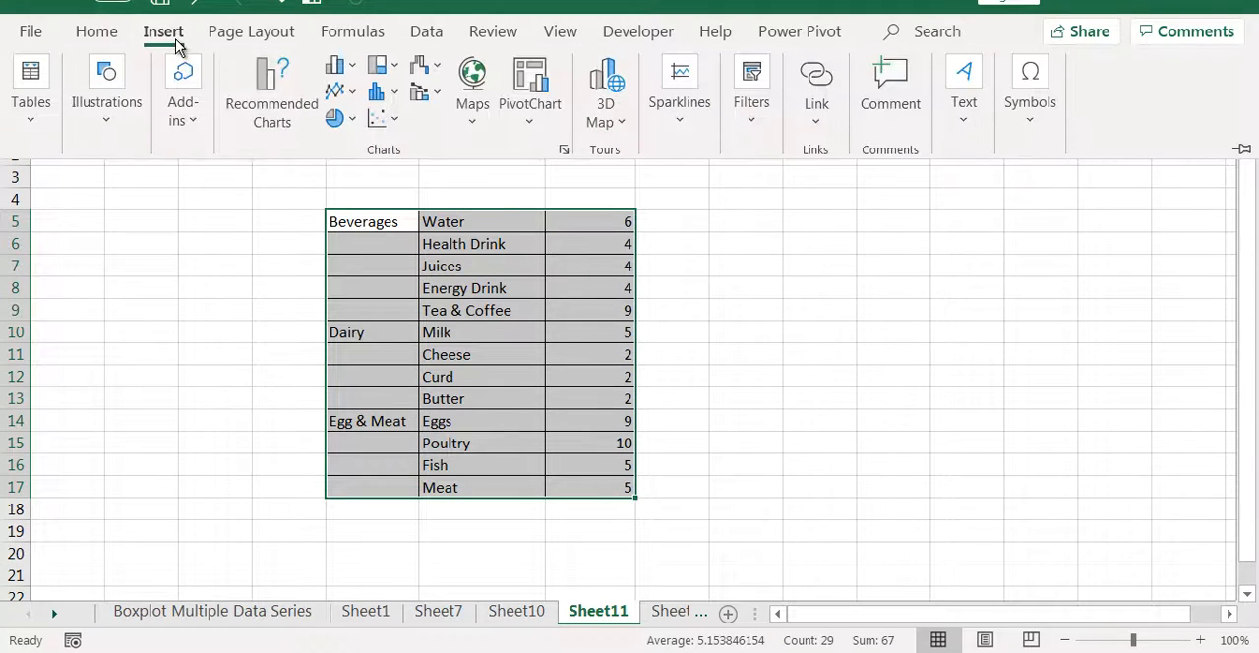
{"action": "left_click", "coordinate": [391, 69]}
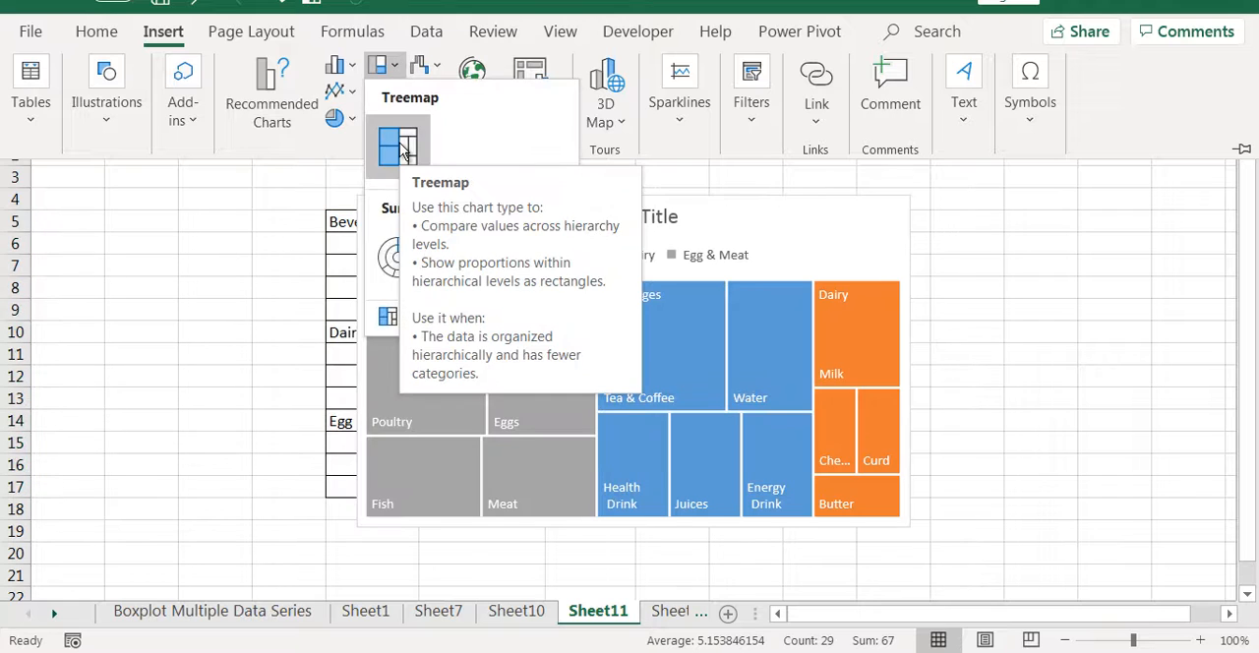
{"action": "left_click", "coordinate": [399, 146]}
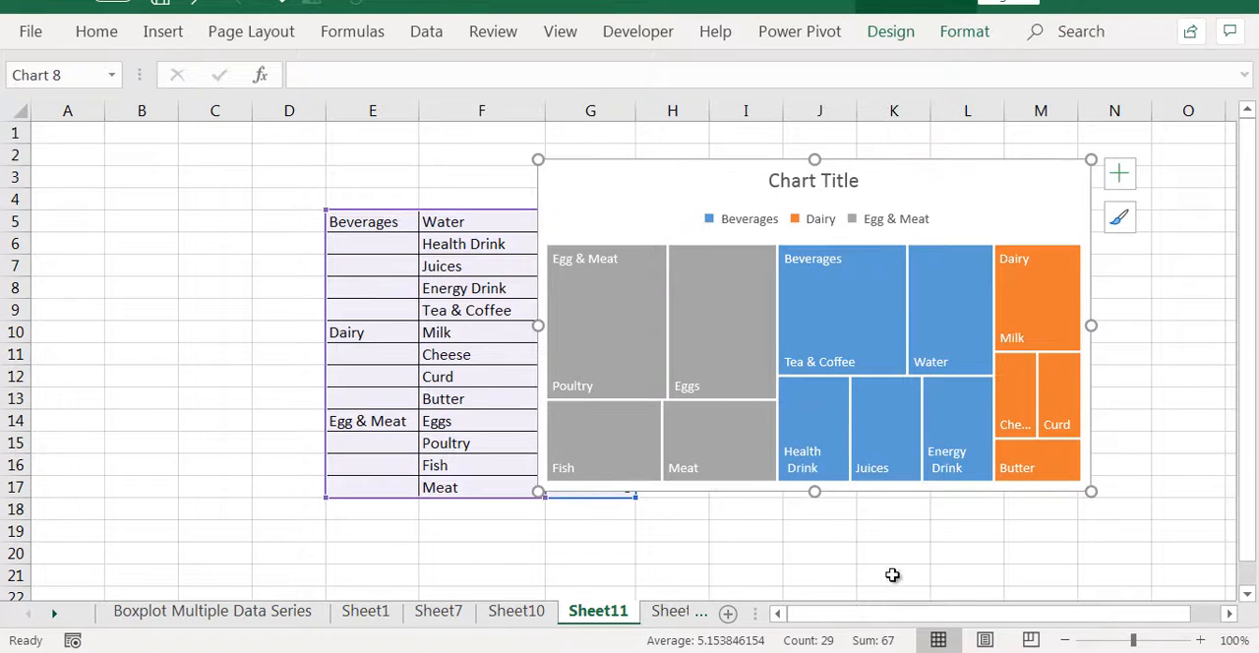
{"action": "left_click", "coordinate": [1235, 615]}
{"action": "left_click_drag", "start_coordinate": [520, 293], "coordinate": [639, 293]}
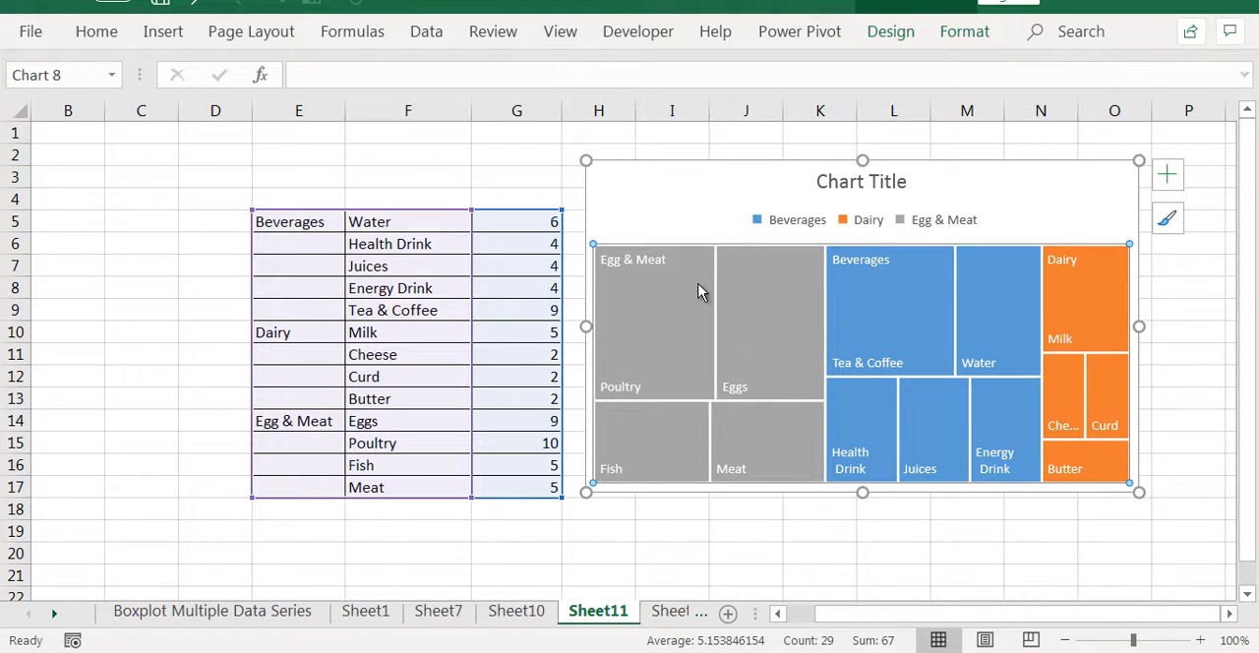
Inspect the treemap's Dairy and Egg & Meat groups, its data labels and the value of the Poultry rectangle
{"action": "left_click", "coordinate": [931, 279]}
{"action": "left_click", "coordinate": [1107, 270]}
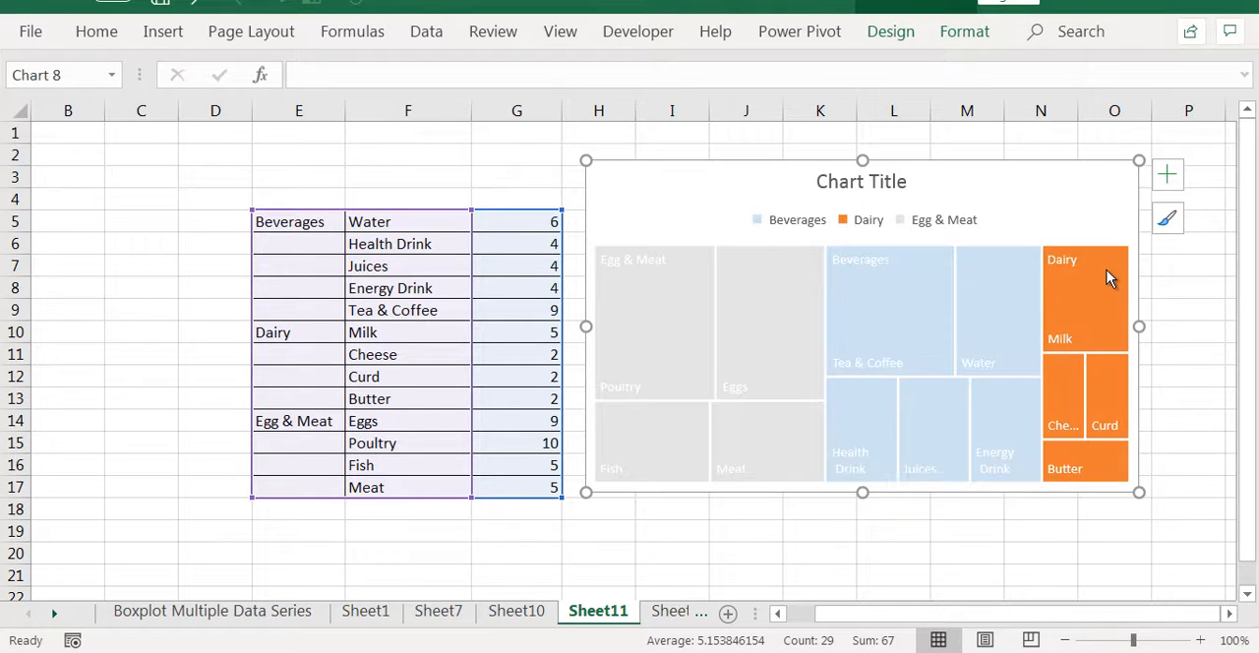
{"action": "left_click", "coordinate": [677, 272]}
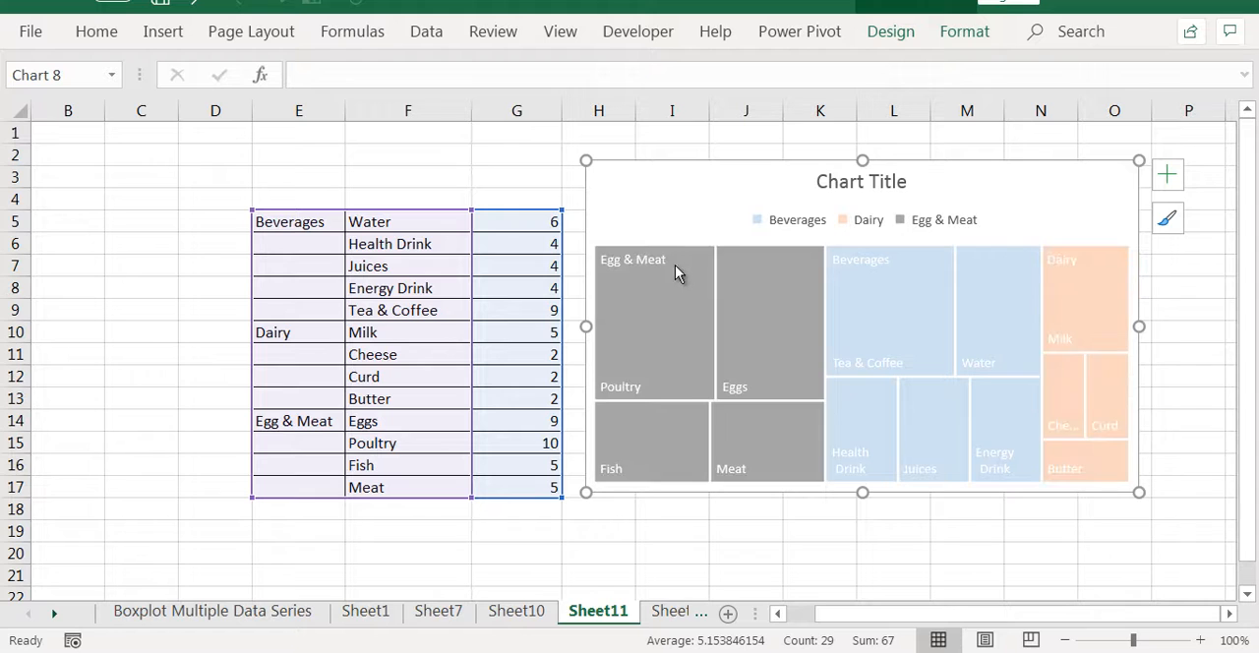
{"action": "left_click", "coordinate": [631, 384]}
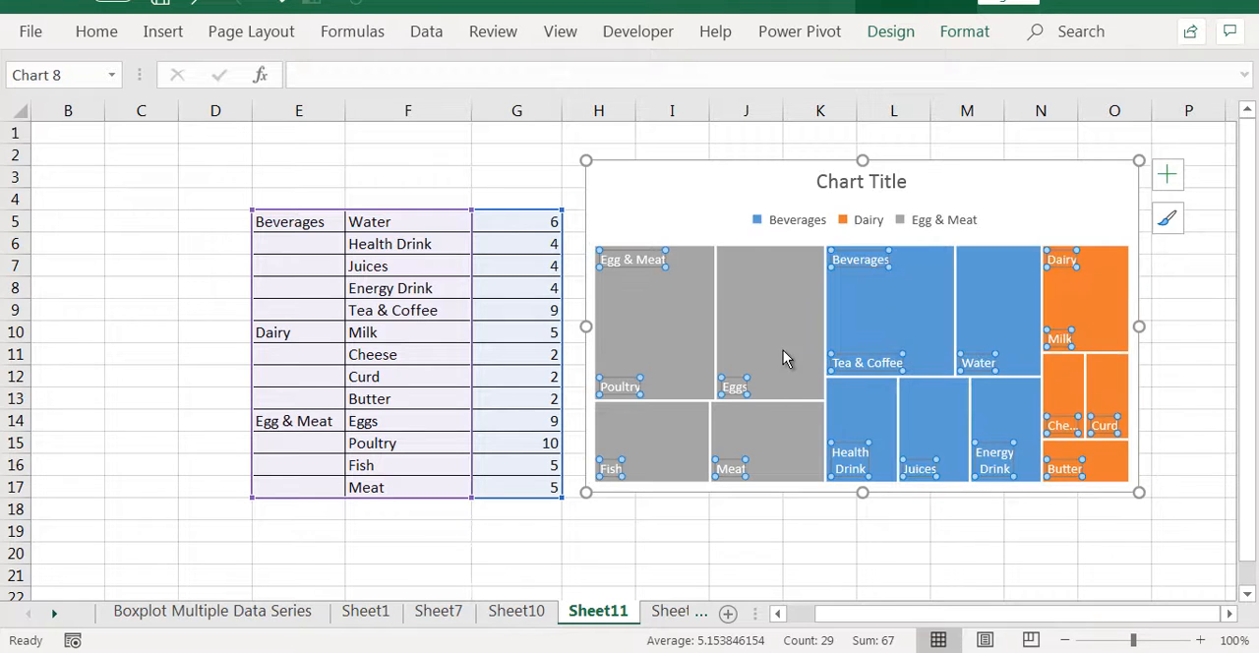
{"action": "left_click", "coordinate": [660, 282]}
{"action": "mouse_move", "coordinate": [704, 306]}
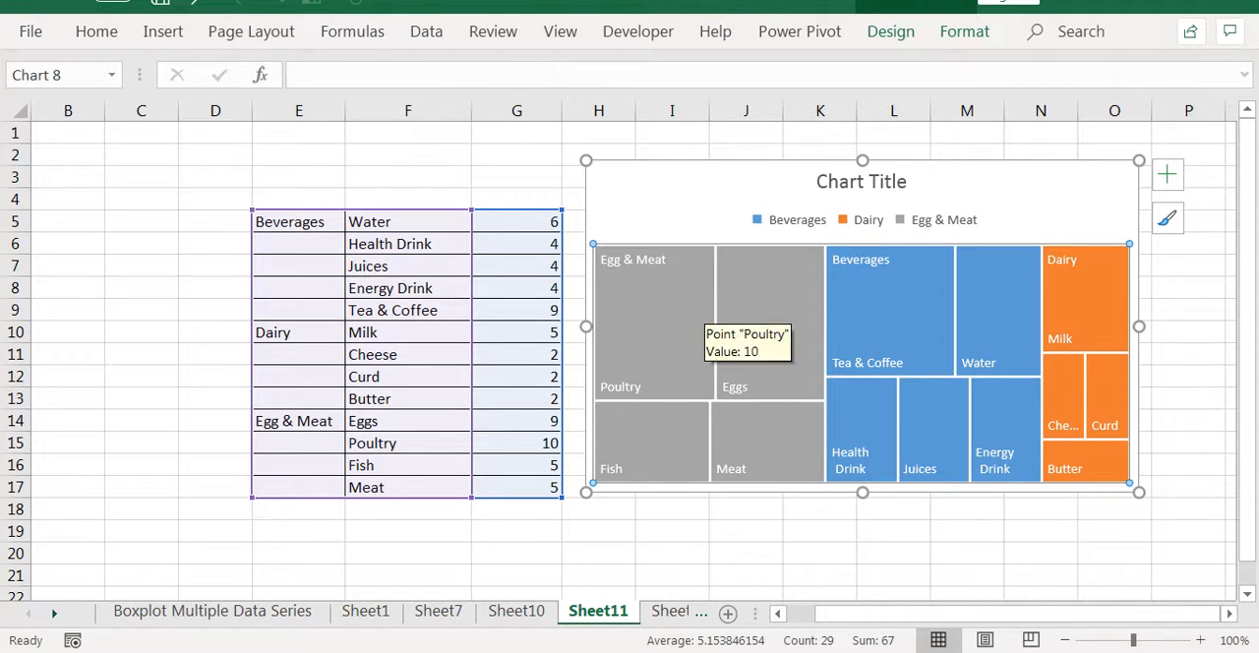
{"action": "mouse_move", "coordinate": [601, 266]}
{"action": "left_mouse_down"}
{"action": "mouse_move", "coordinate": [668, 277]}
{"action": "mouse_move", "coordinate": [599, 249]}
{"action": "left_mouse_up"}
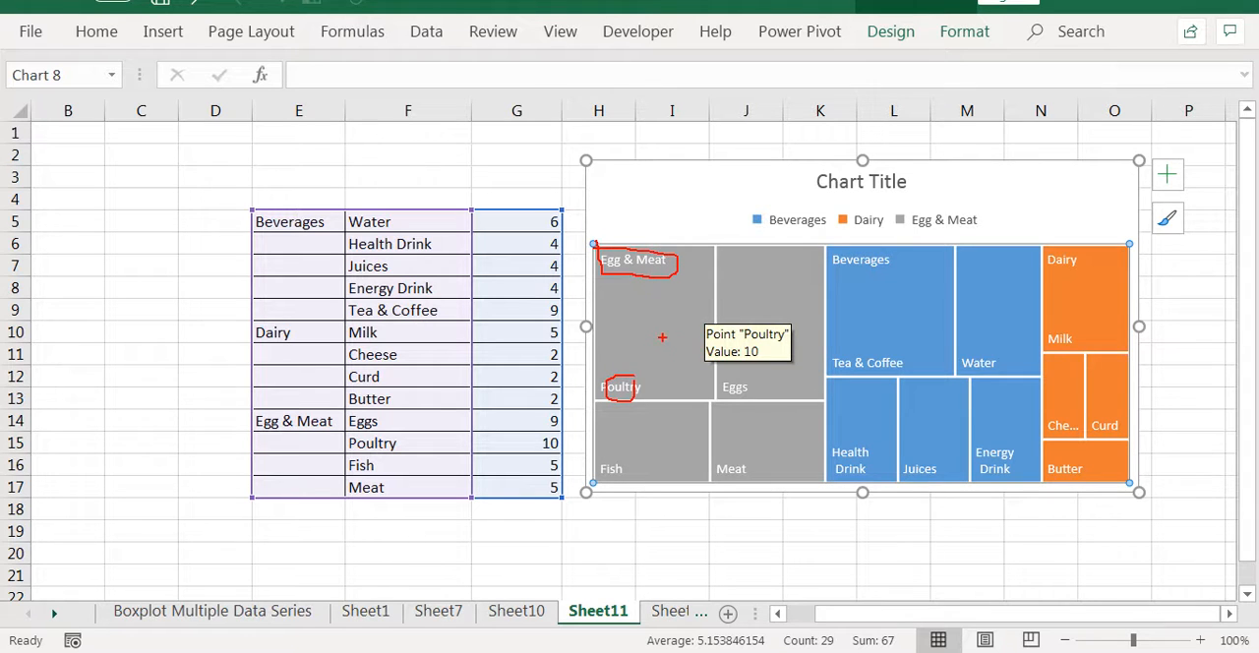
{"action": "left_click", "coordinate": [1174, 417]}
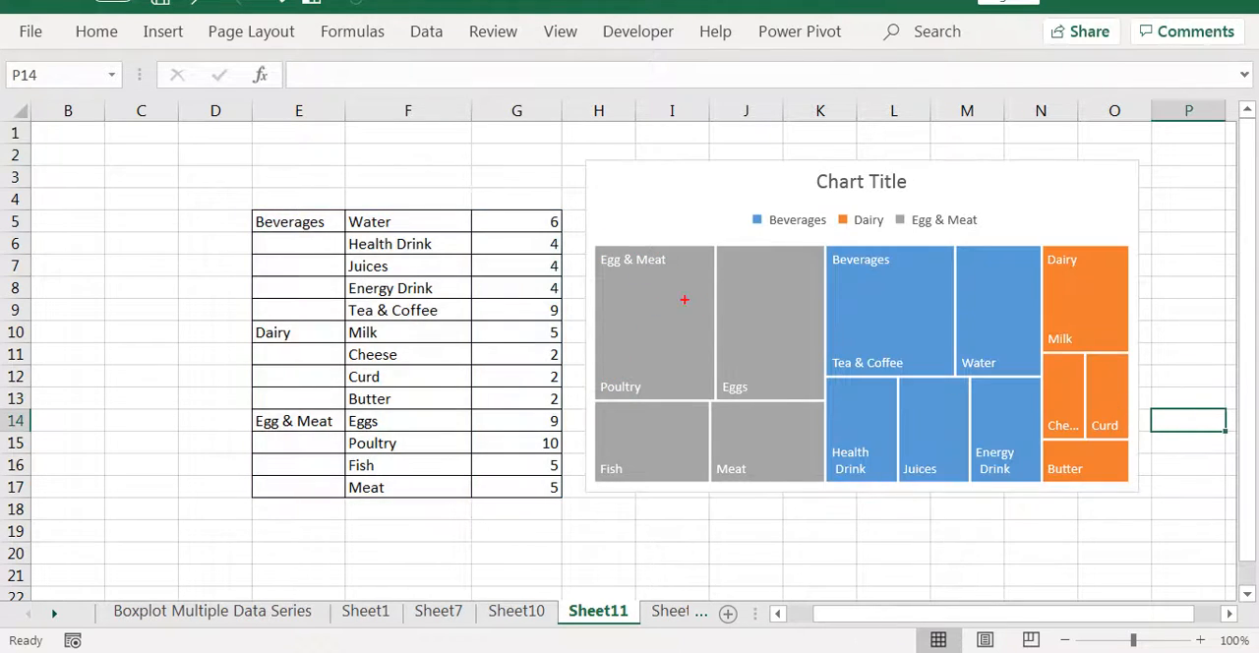
{"action": "left_click_drag", "start_coordinate": [597, 248], "coordinate": [589, 413]}
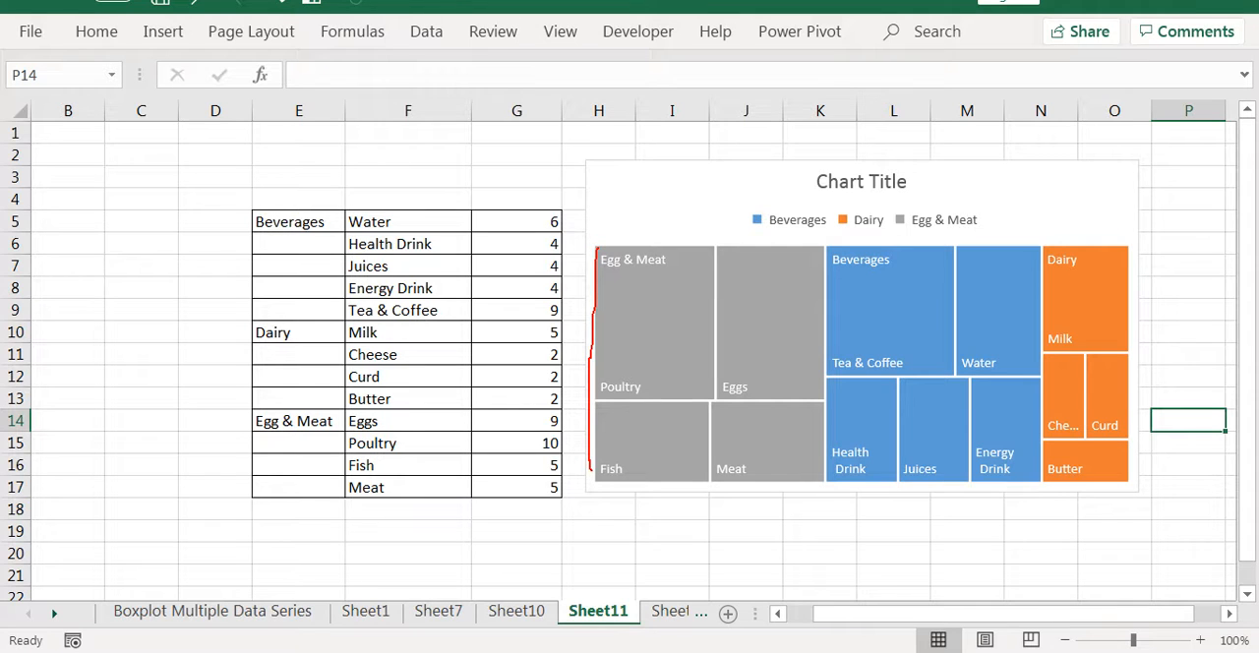
{"action": "mouse_move", "coordinate": [592, 470]}
{"action": "left_mouse_down"}
{"action": "mouse_move", "coordinate": [812, 480]}
{"action": "mouse_move", "coordinate": [599, 236]}
{"action": "mouse_move", "coordinate": [602, 391]}
{"action": "left_mouse_up"}
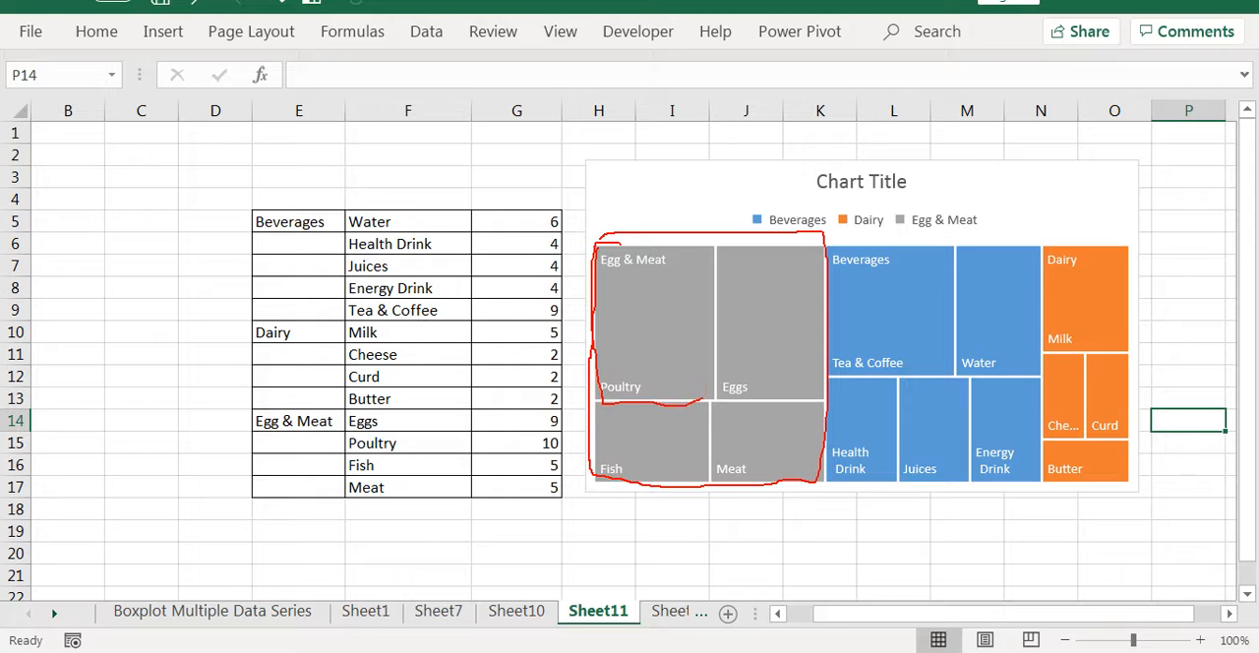
{"action": "mouse_move", "coordinate": [702, 400]}
{"action": "left_mouse_down"}
{"action": "mouse_move", "coordinate": [707, 238]}
{"action": "mouse_move", "coordinate": [606, 237]}
{"action": "mouse_move", "coordinate": [659, 278]}
{"action": "mouse_move", "coordinate": [657, 239]}
{"action": "mouse_move", "coordinate": [709, 328]}
{"action": "mouse_move", "coordinate": [648, 235]}
{"action": "left_mouse_up"}
{"action": "key", "text": "e"}
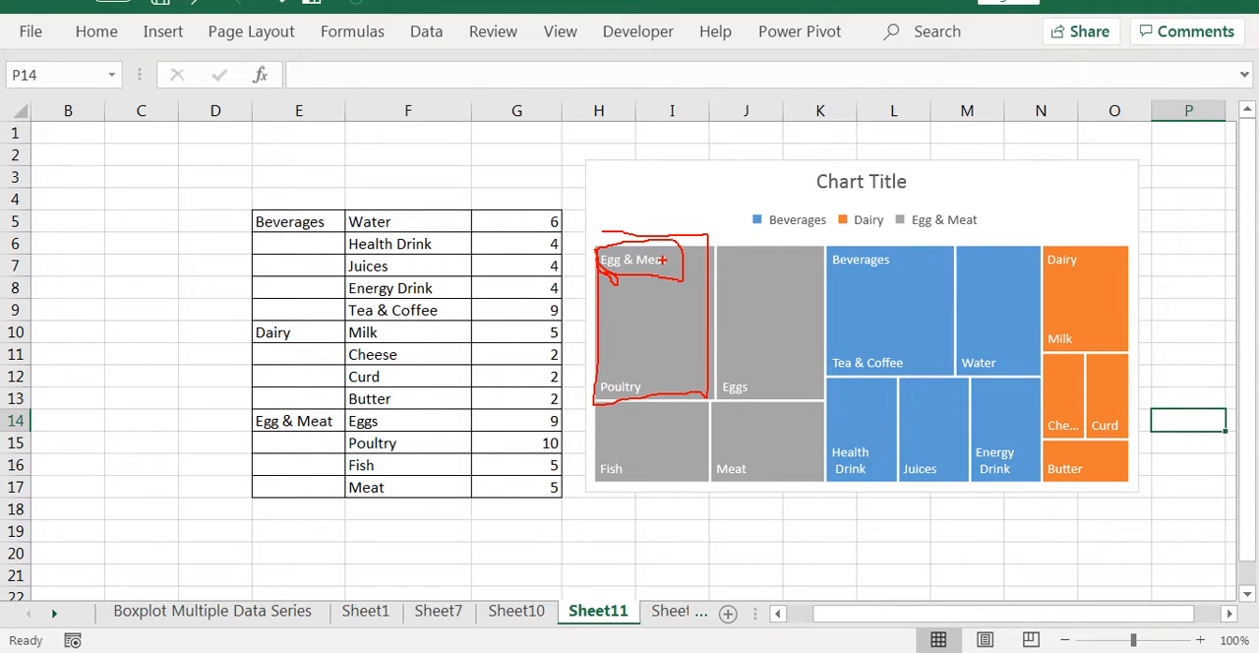
{"action": "key", "text": "e"}
{"action": "mouse_move", "coordinate": [603, 242]}
{"action": "left_mouse_down"}
{"action": "mouse_move", "coordinate": [815, 248]}
{"action": "mouse_move", "coordinate": [827, 409]}
{"action": "mouse_move", "coordinate": [778, 251]}
{"action": "mouse_move", "coordinate": [810, 482]}
{"action": "mouse_move", "coordinate": [1031, 473]}
{"action": "left_mouse_up"}
{"action": "key", "text": "e"}
{"action": "key", "text": "e"}
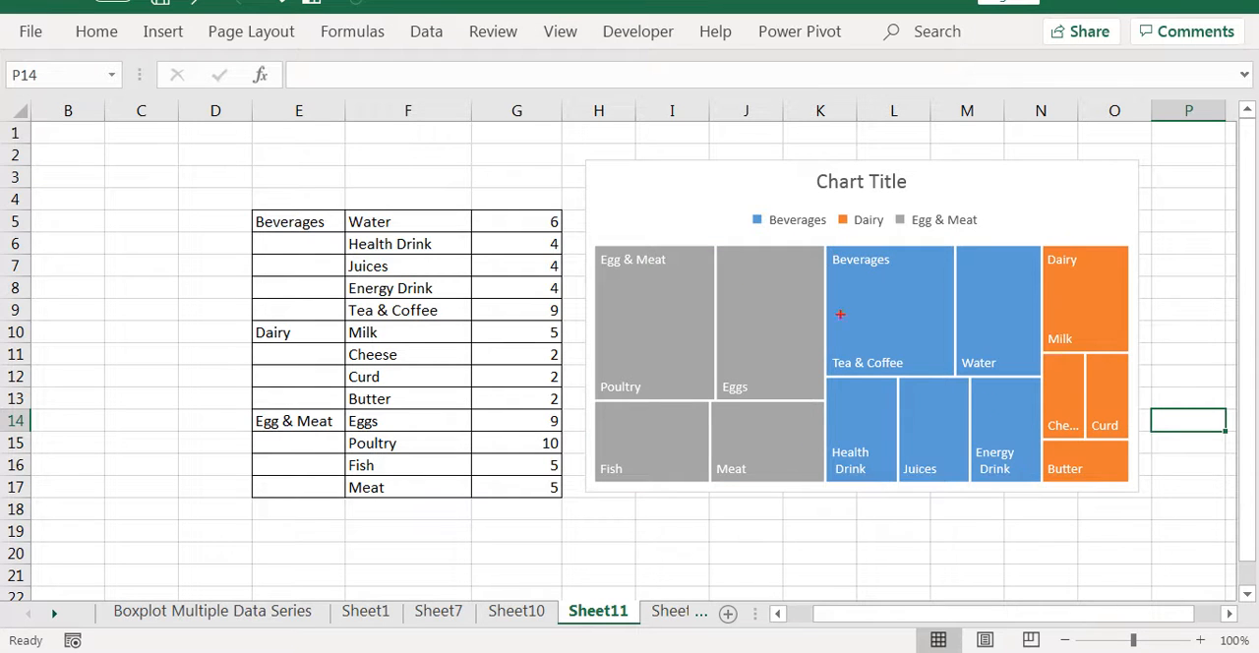
{"action": "key", "text": "Escape"}
Highlight the Egg & Meat, Beverages and Dairy groups in turn, then deselect the chart and inspect the Milk data point
{"action": "left_click", "coordinate": [694, 288]}
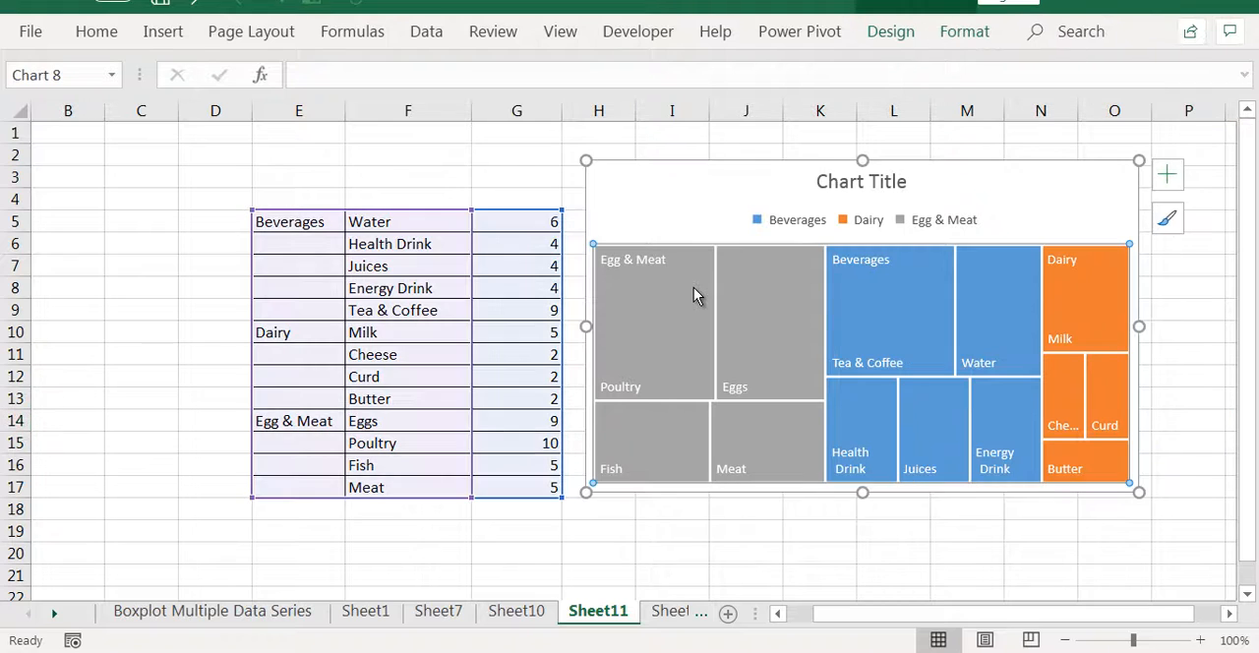
{"action": "left_click", "coordinate": [694, 277]}
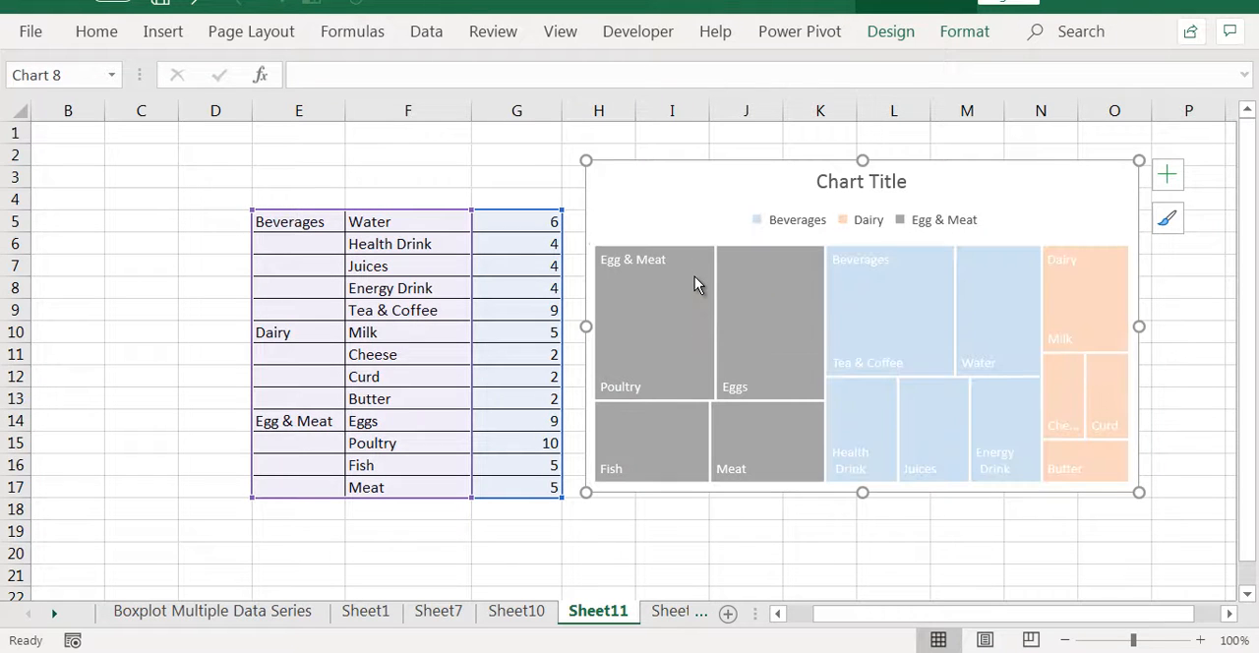
{"action": "left_click", "coordinate": [899, 301]}
{"action": "left_click", "coordinate": [1087, 296]}
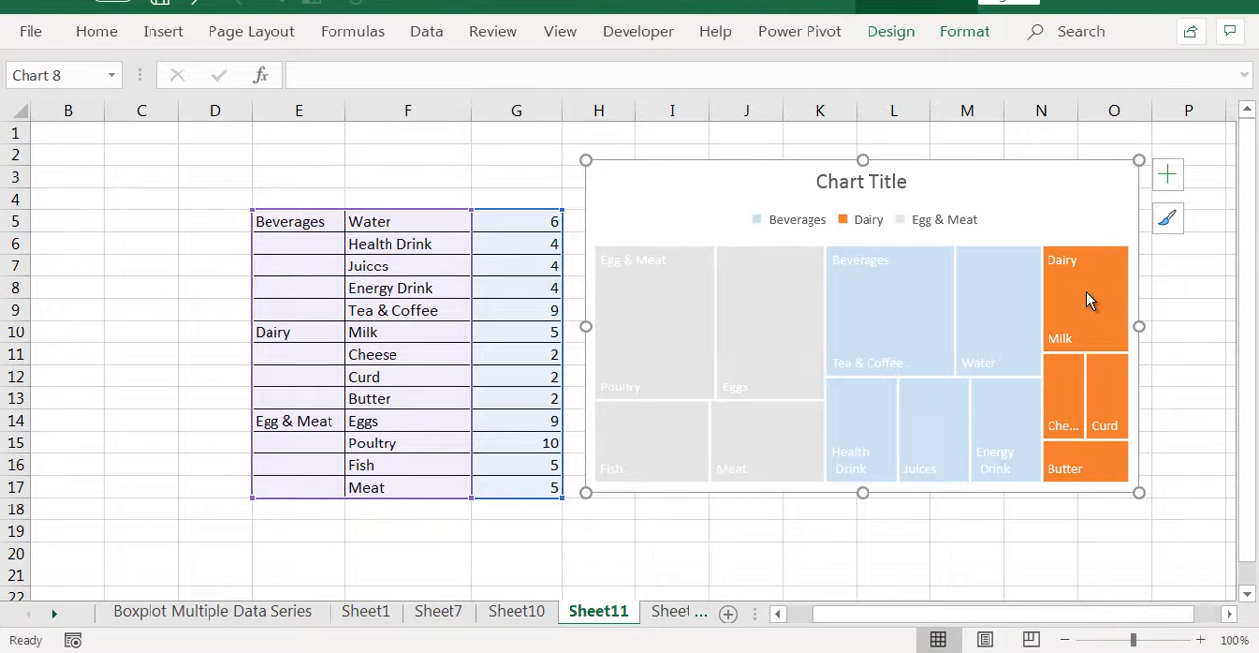
{"action": "left_click", "coordinate": [1164, 331]}
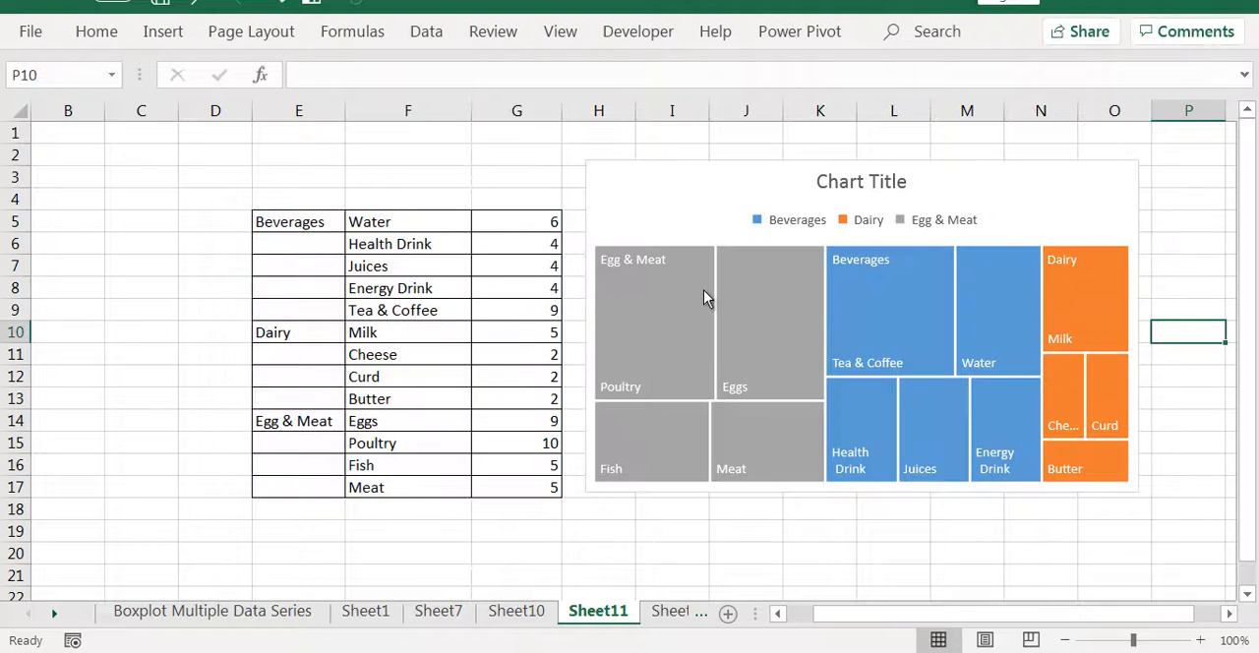
{"action": "mouse_move", "coordinate": [1100, 305]}
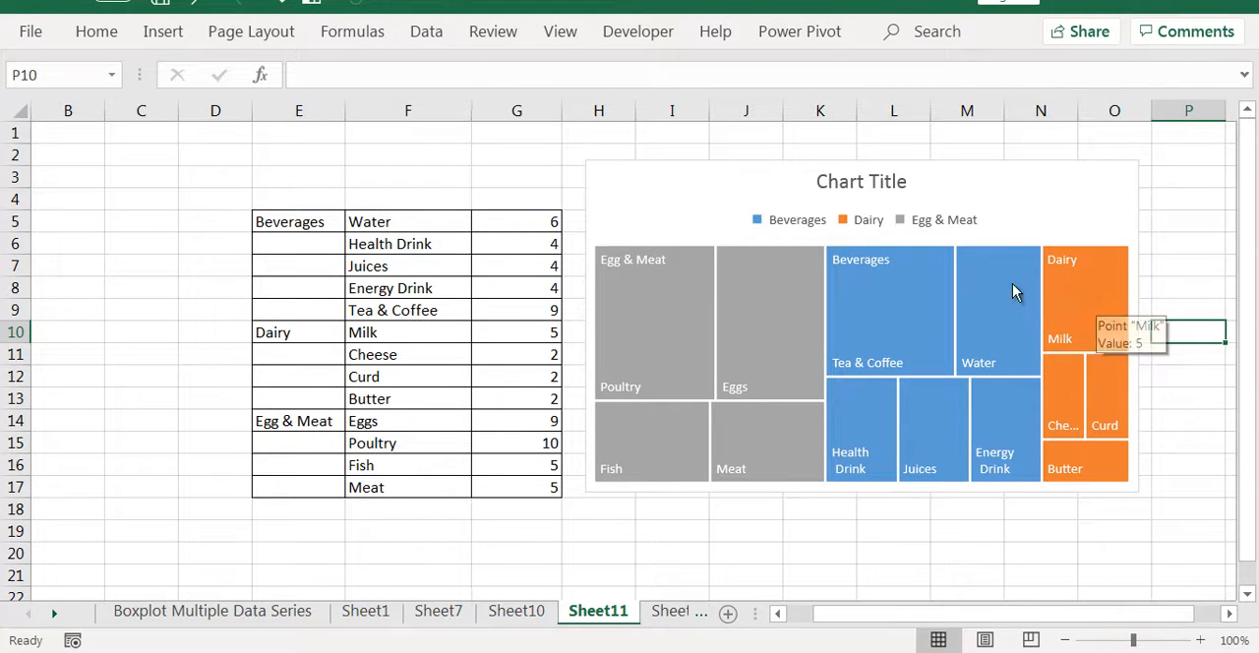
Highlight the treemap's Dairy and Egg & Meat groups in turn, then deselect the chart
{"action": "left_click", "coordinate": [1097, 300]}
{"action": "left_click", "coordinate": [665, 279]}
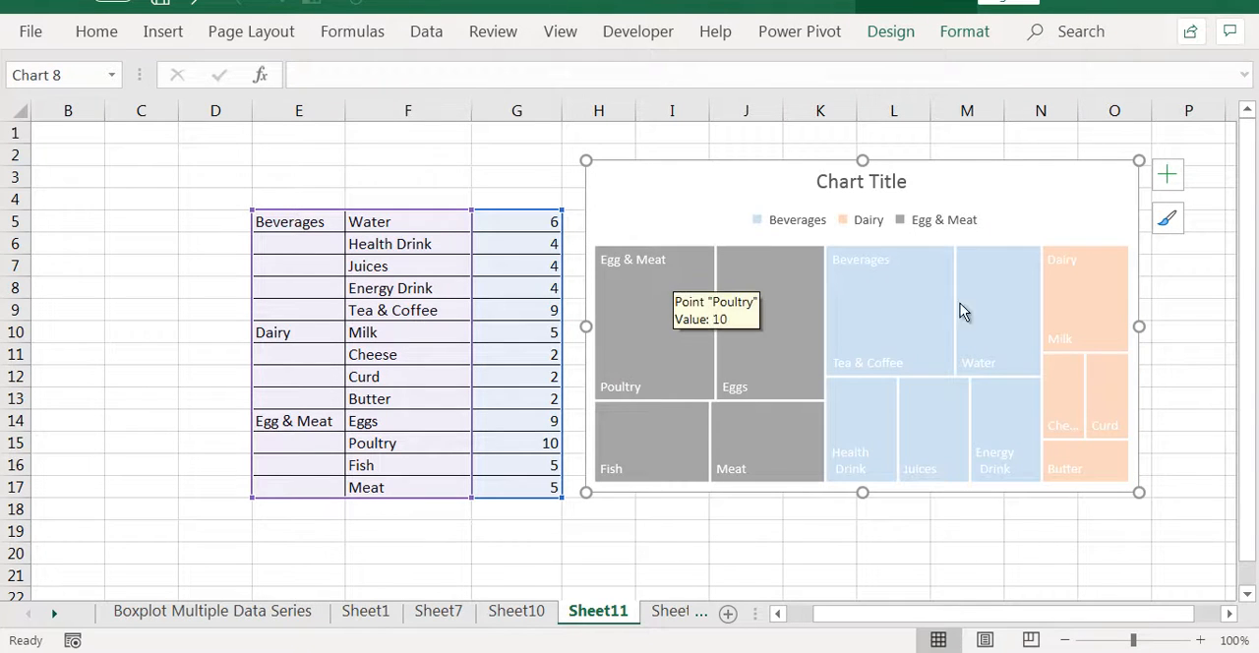
{"action": "left_click", "coordinate": [766, 559]}
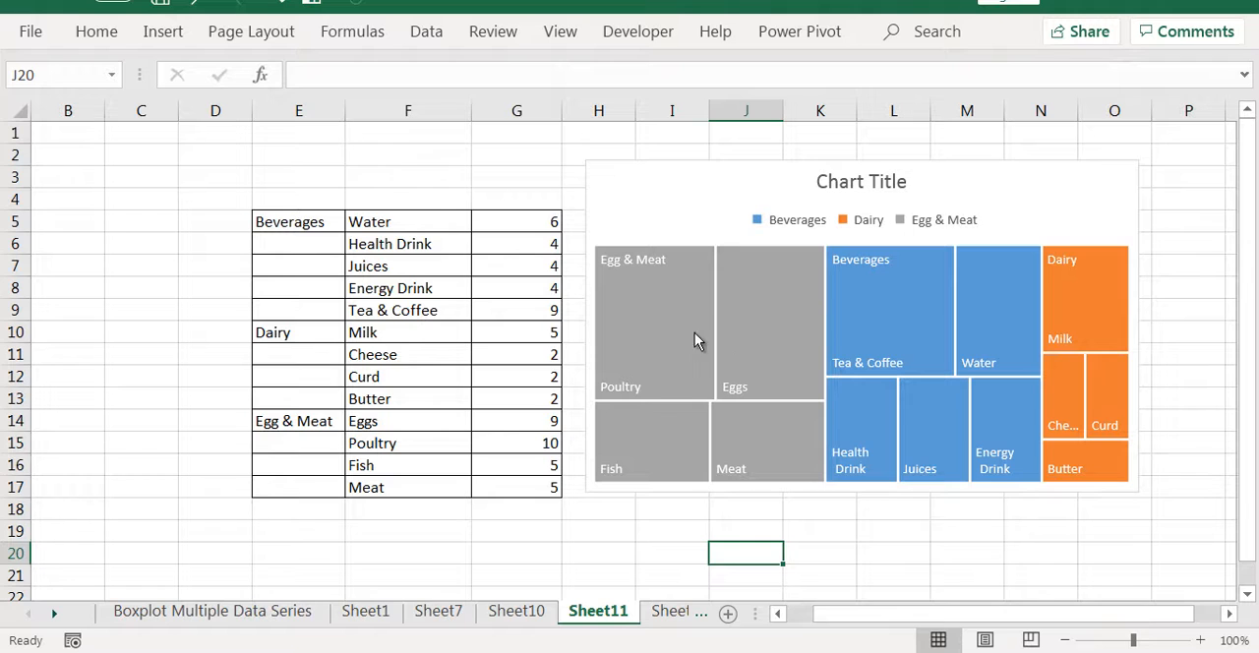
Highlight the Egg & Meat group in the treemap, then single out its Poultry, Eggs, Fish and Meat rectangles
{"action": "left_click", "coordinate": [660, 321]}
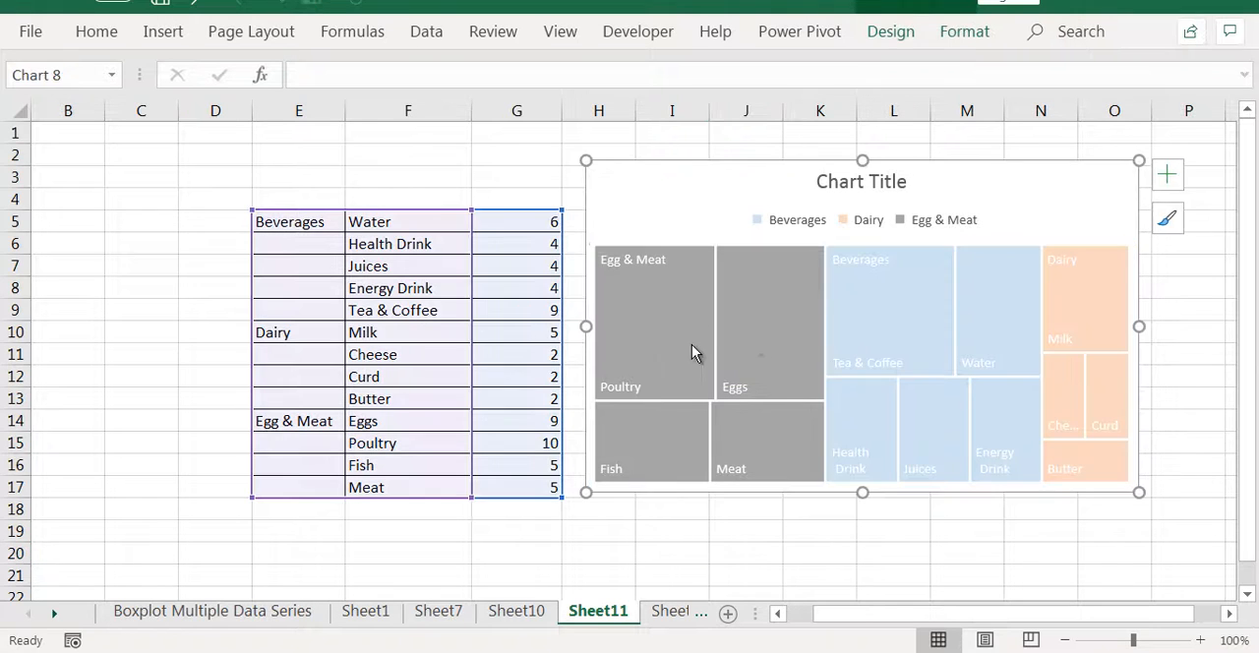
{"action": "left_click", "coordinate": [694, 346]}
{"action": "left_click", "coordinate": [777, 354]}
{"action": "left_click", "coordinate": [664, 344]}
{"action": "left_click", "coordinate": [721, 355]}
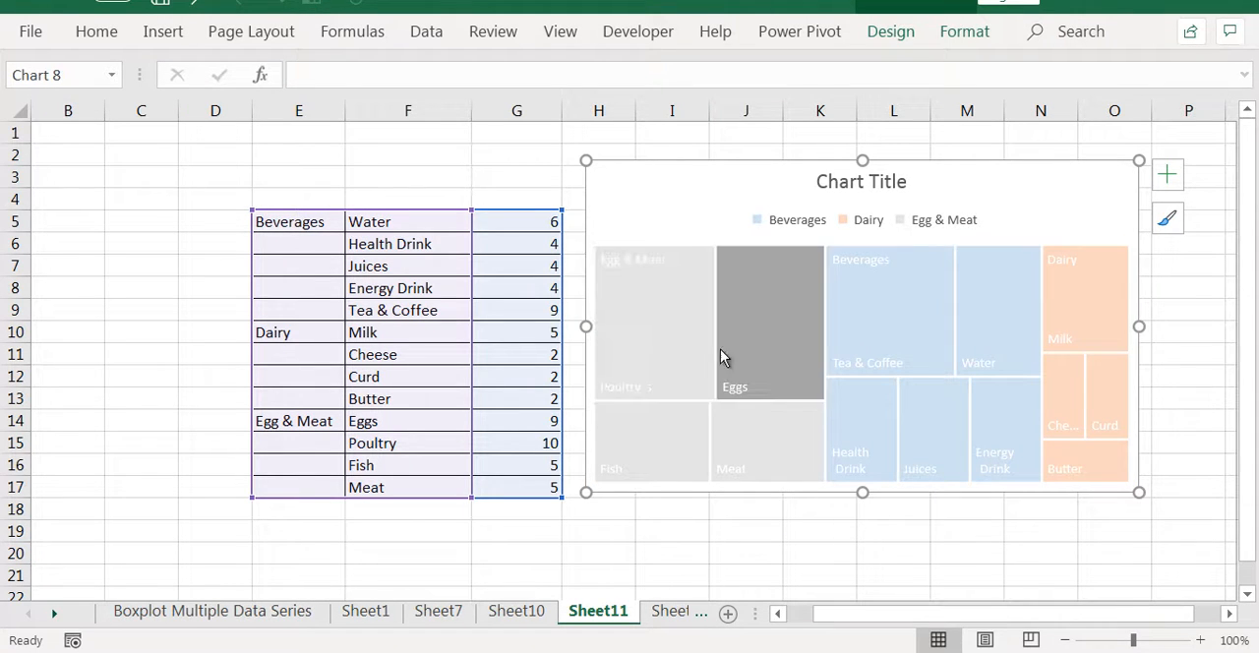
{"action": "left_click", "coordinate": [706, 388]}
{"action": "left_click", "coordinate": [740, 460]}
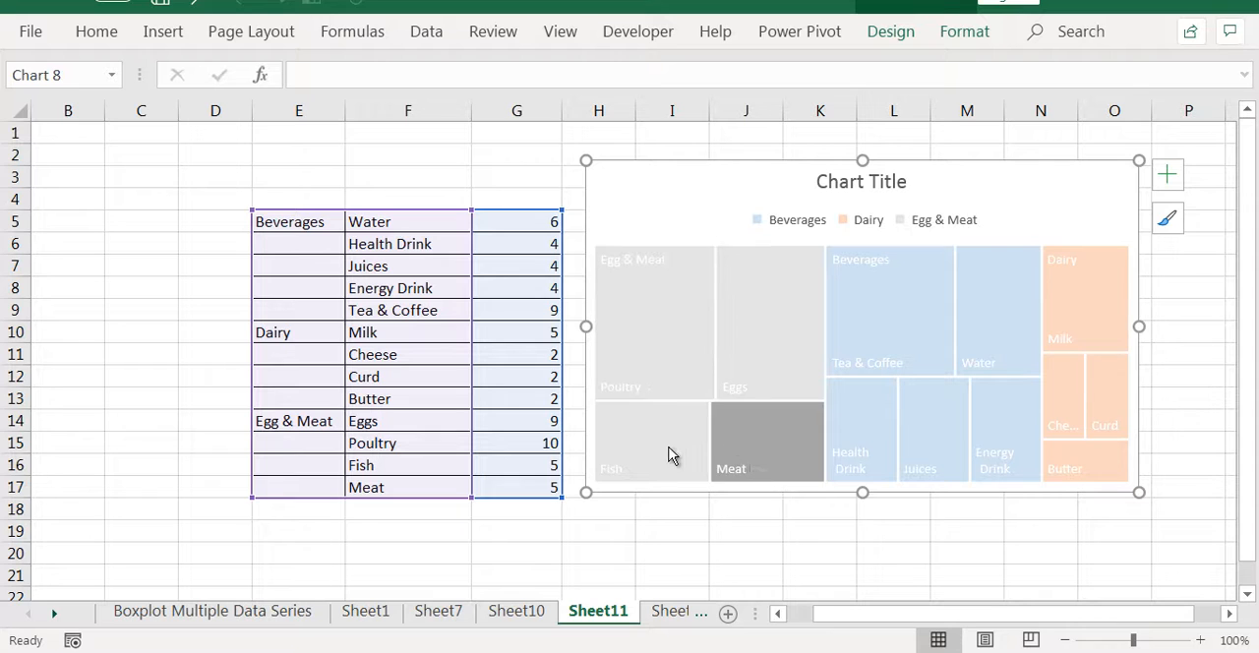
{"action": "left_click", "coordinate": [677, 456]}
{"action": "left_click", "coordinate": [770, 451]}
Single out the Tea & Coffee, Water, Health Drink, Juices and Energy Drink rectangles in turn, then deselect the treemap
{"action": "left_click", "coordinate": [876, 351]}
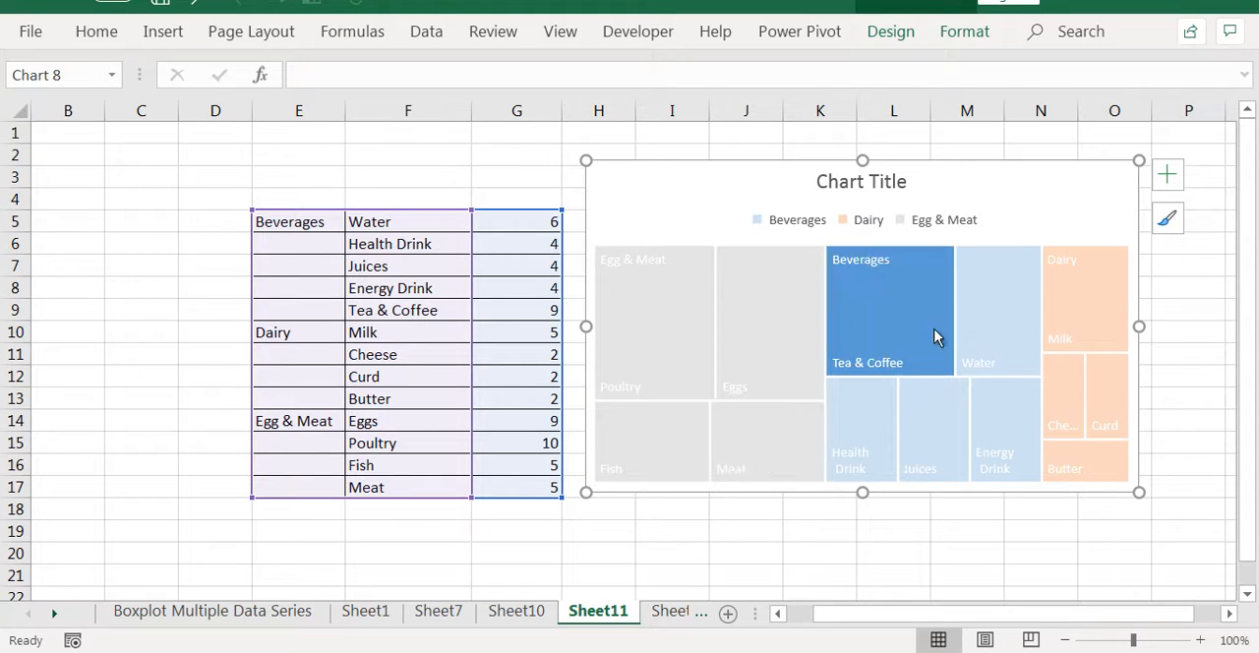
{"action": "left_click", "coordinate": [985, 333]}
{"action": "left_click", "coordinate": [861, 430]}
{"action": "left_click", "coordinate": [934, 426]}
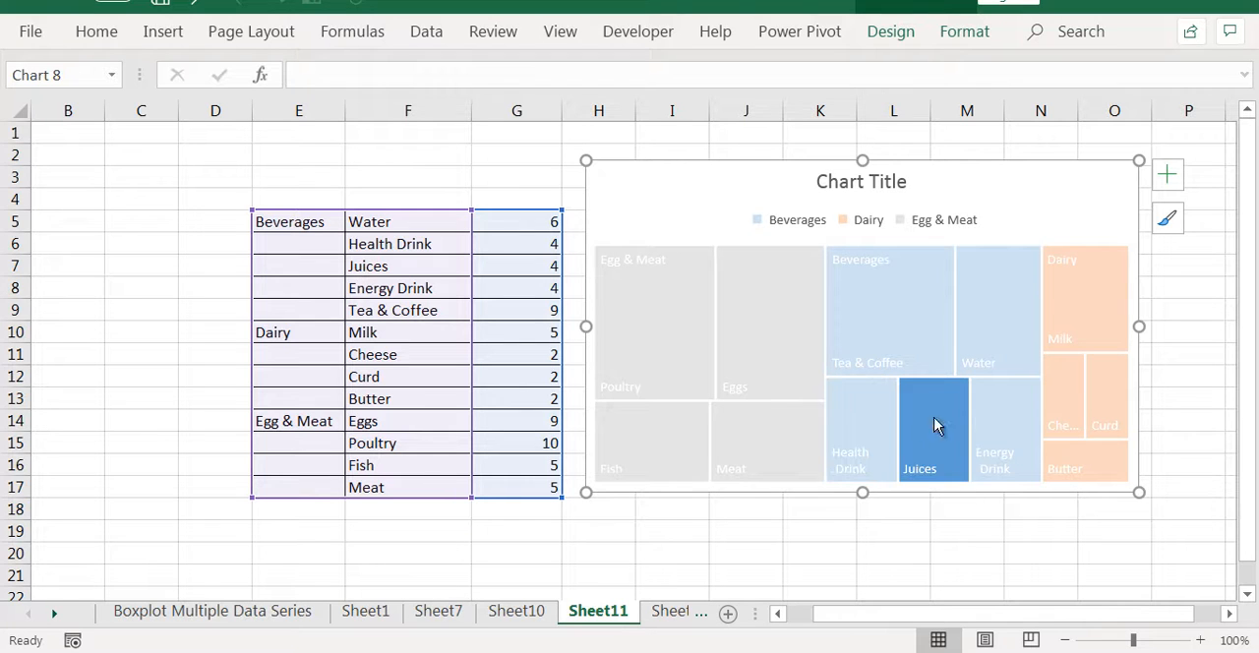
{"action": "left_click", "coordinate": [1021, 425]}
{"action": "left_click", "coordinate": [1188, 401]}
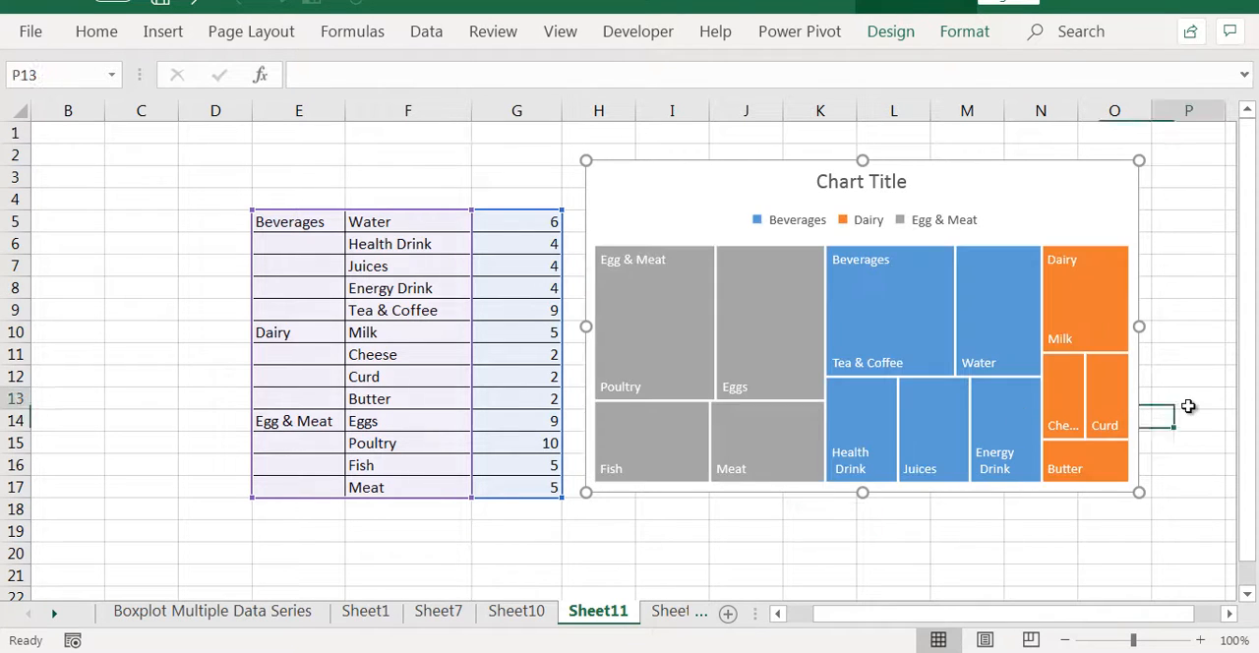
Highlight the Beverages group and compare the values of its Energy Drink and Water rectangles with the table, then deselect the treemap
{"action": "mouse_move", "coordinate": [860, 434]}
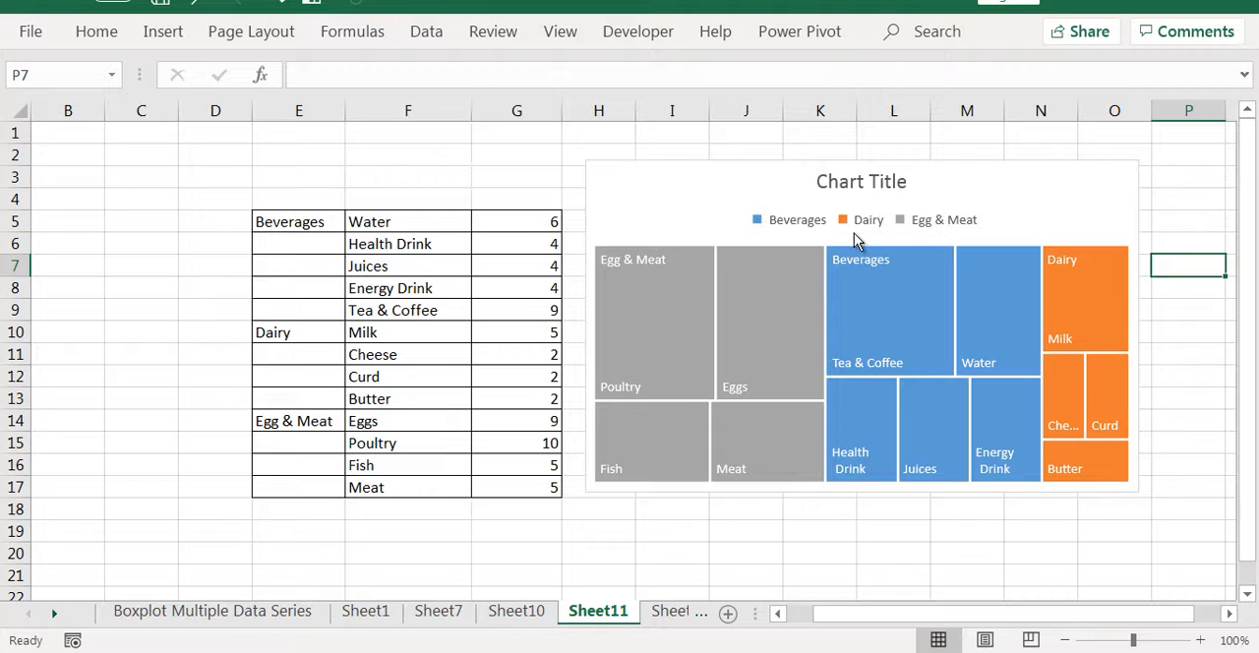
{"action": "left_click", "coordinate": [913, 317]}
{"action": "left_click", "coordinate": [992, 350]}
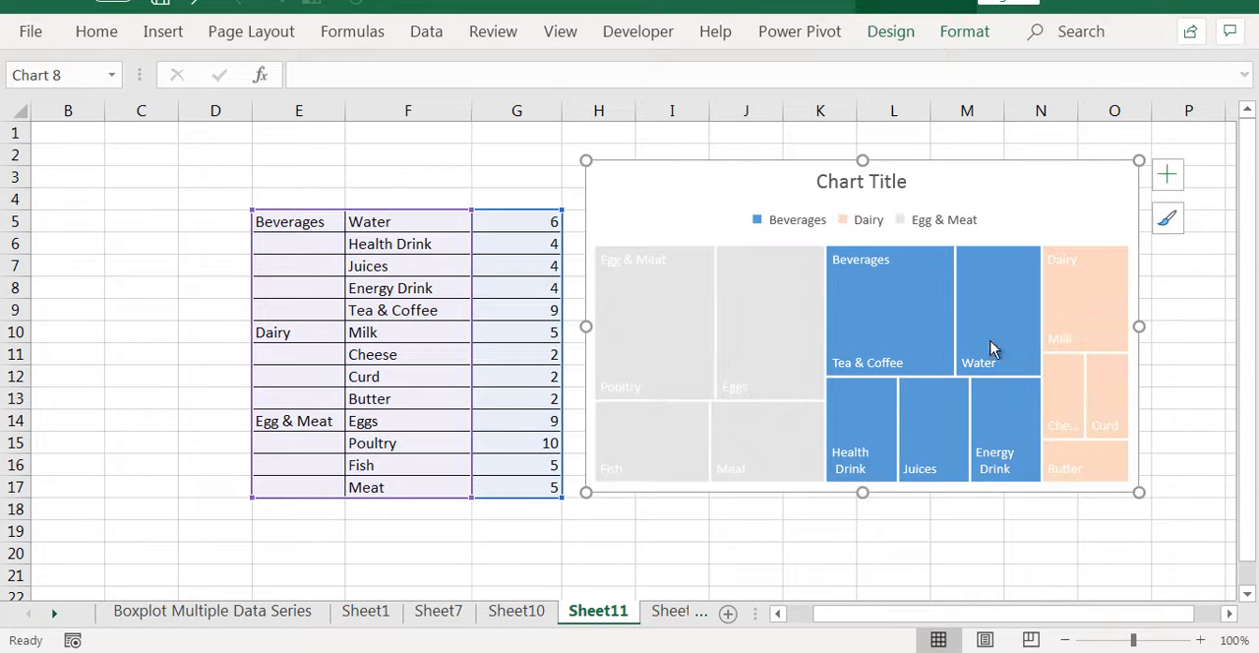
{"action": "left_click", "coordinate": [992, 349]}
{"action": "left_click", "coordinate": [980, 388]}
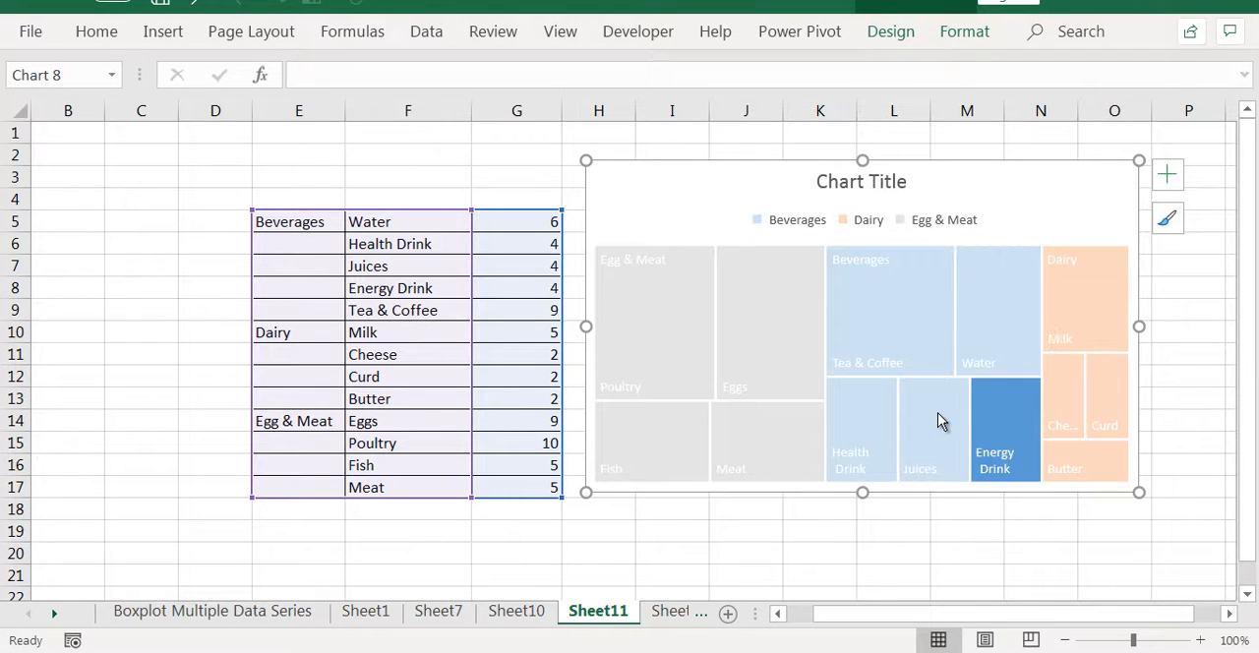
{"action": "mouse_move", "coordinate": [1005, 419]}
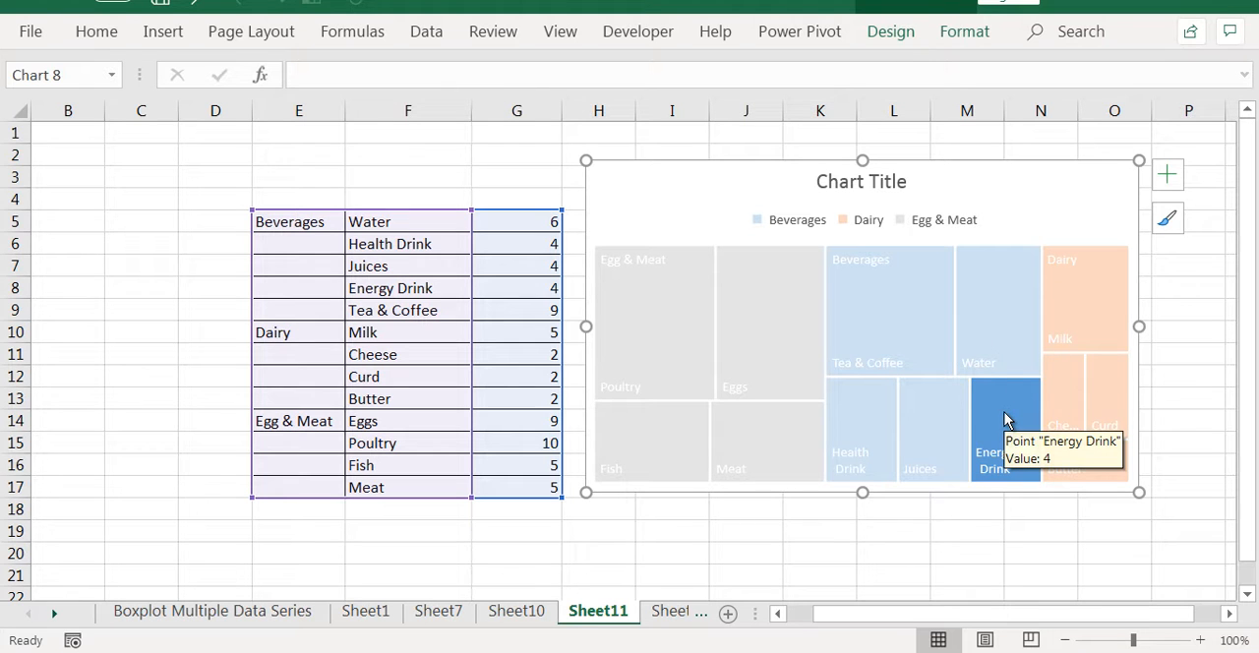
{"action": "left_click", "coordinate": [985, 337]}
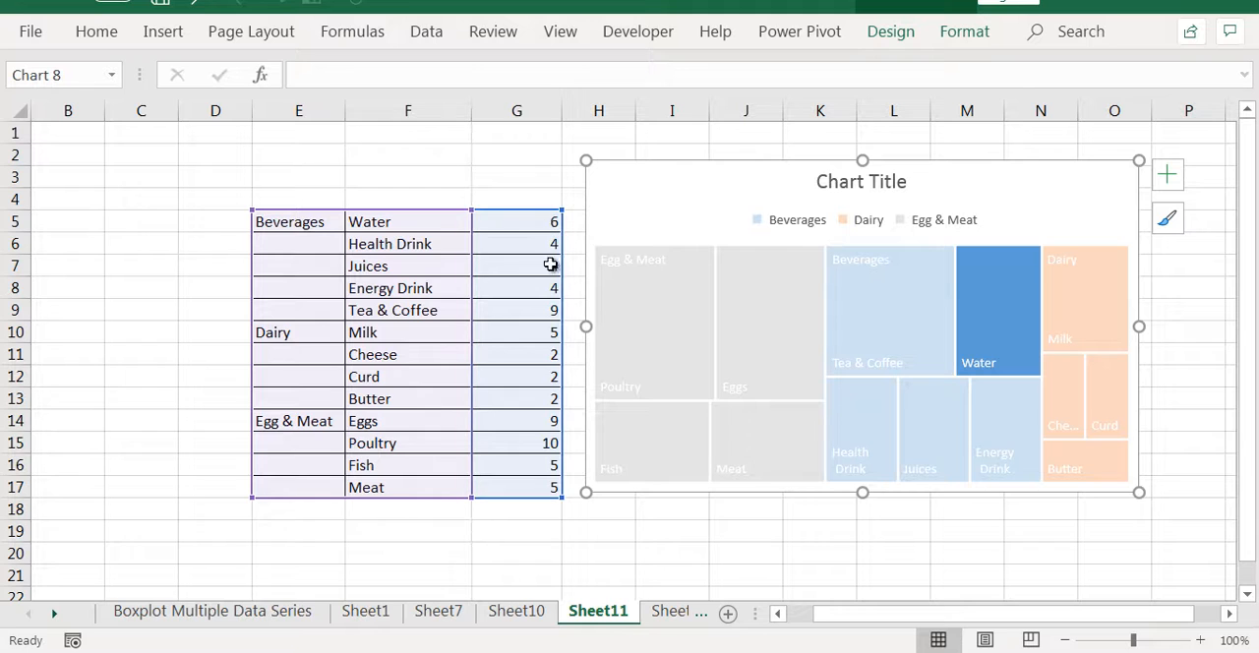
{"action": "mouse_move", "coordinate": [988, 325]}
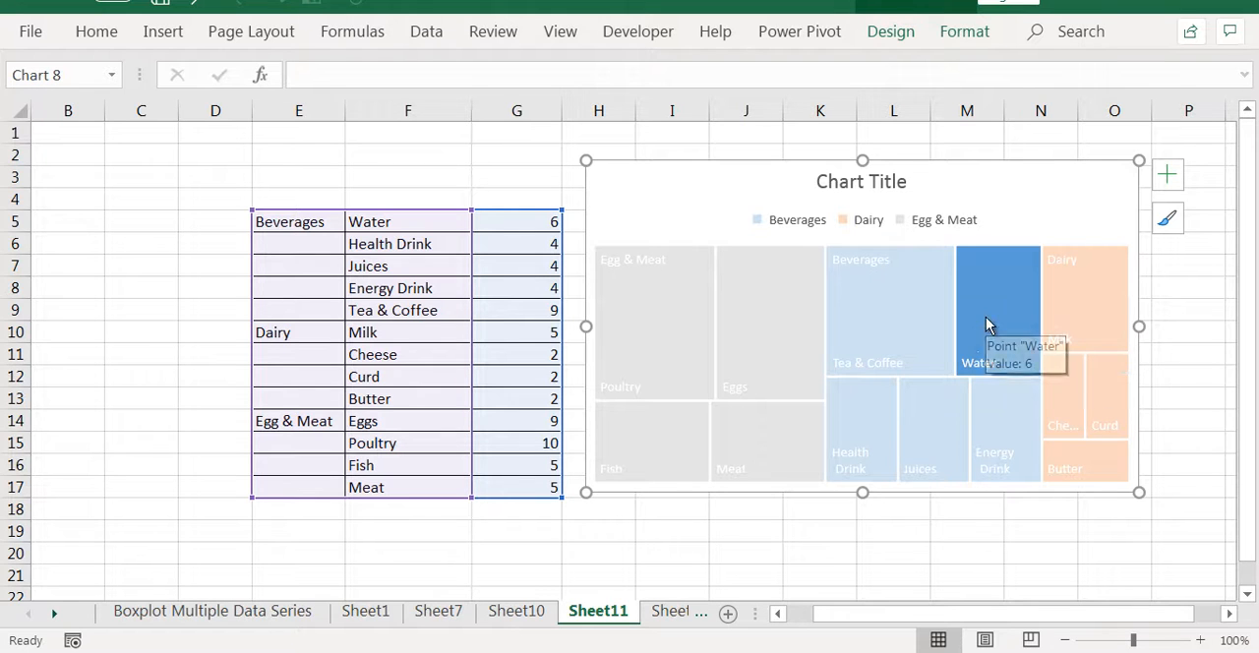
{"action": "left_click", "coordinate": [920, 527]}
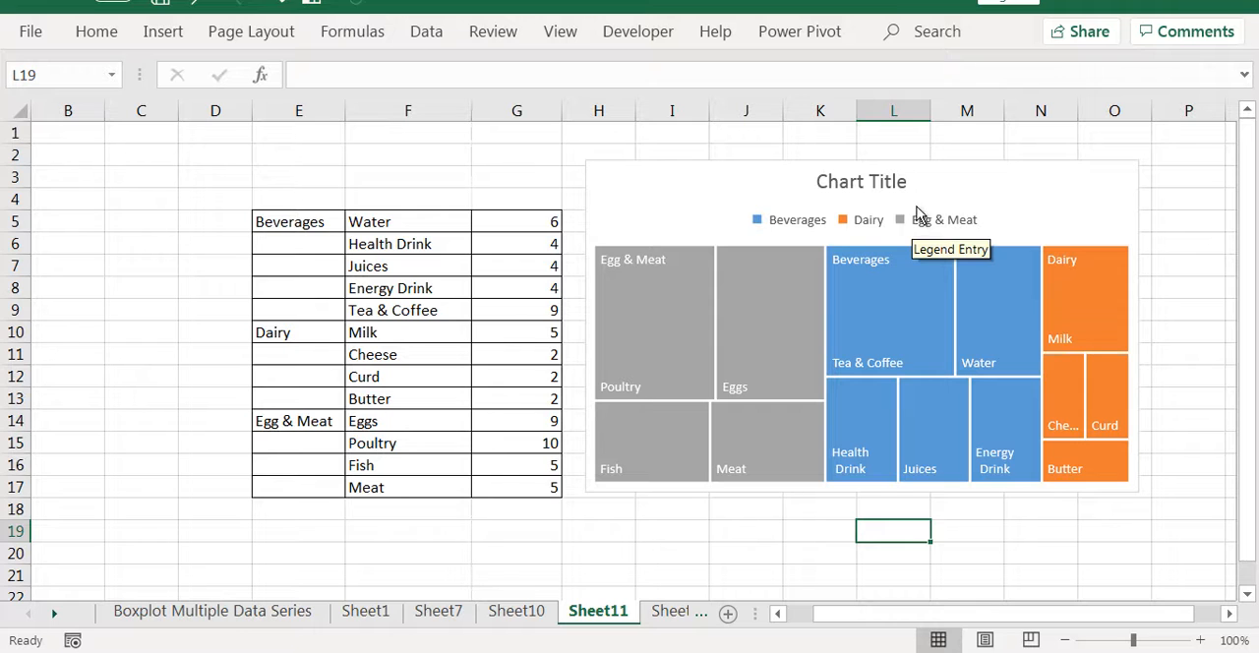
Move the treemap away from the table to column P and insert a Sunburst chart from the data in E5:G17
{"action": "left_click", "coordinate": [792, 275]}
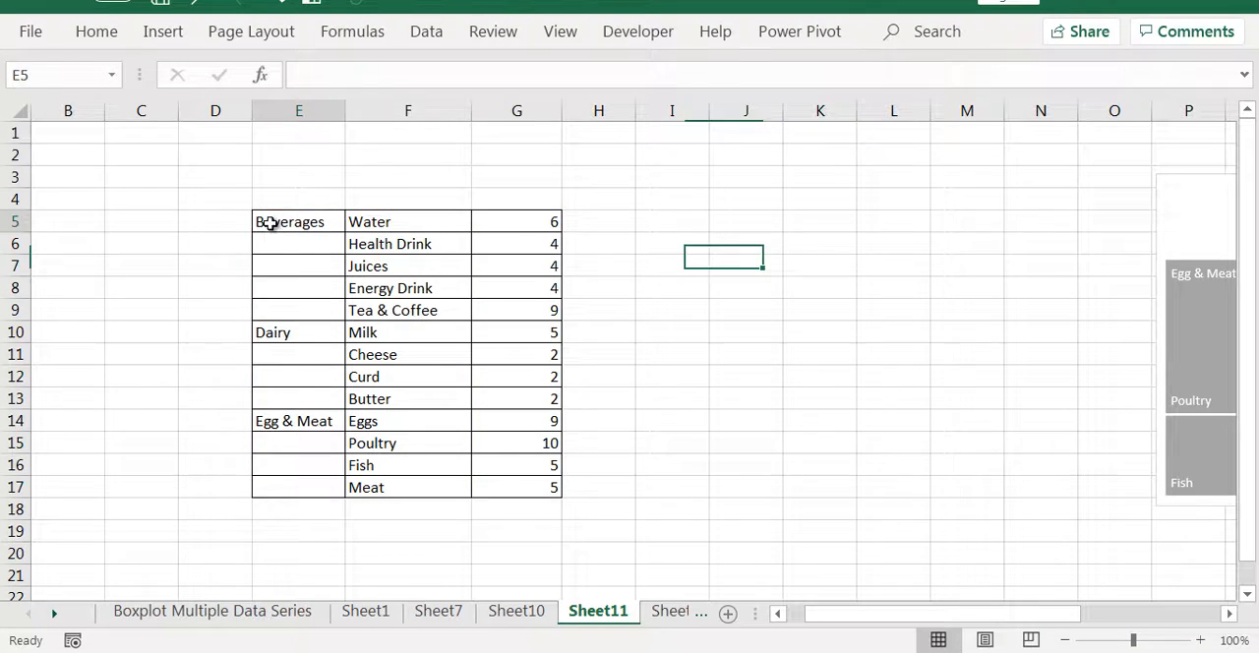
{"action": "left_click_drag", "start_coordinate": [271, 223], "coordinate": [509, 490]}
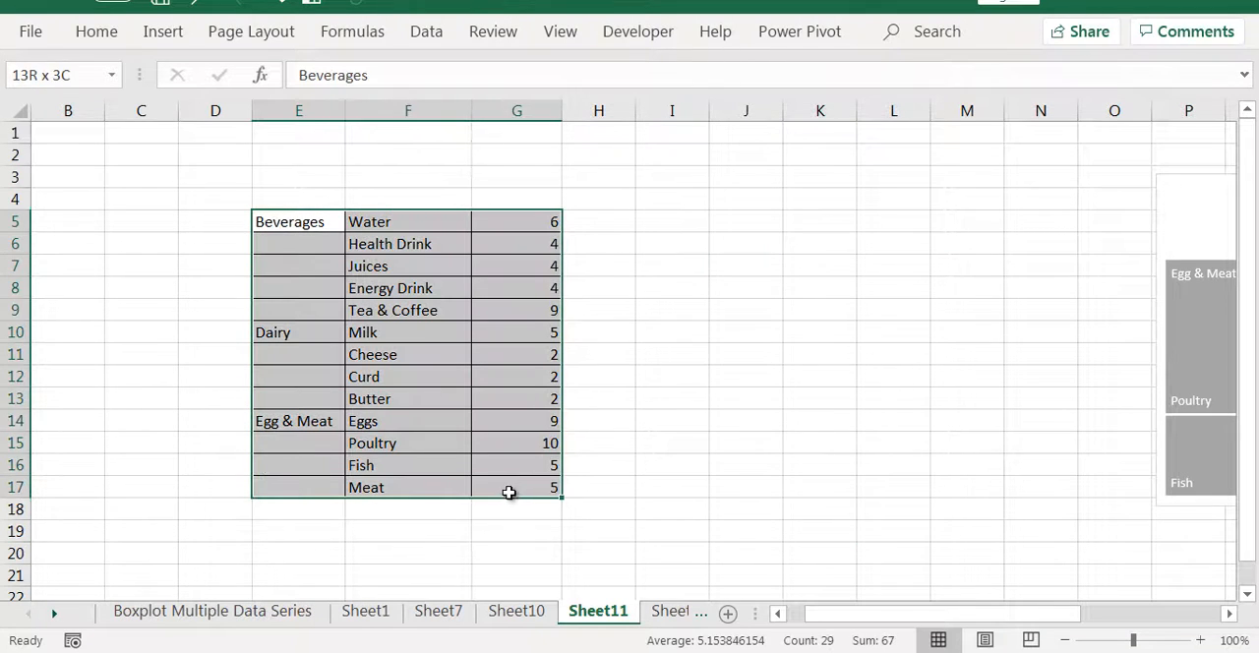
{"action": "left_click", "coordinate": [163, 31]}
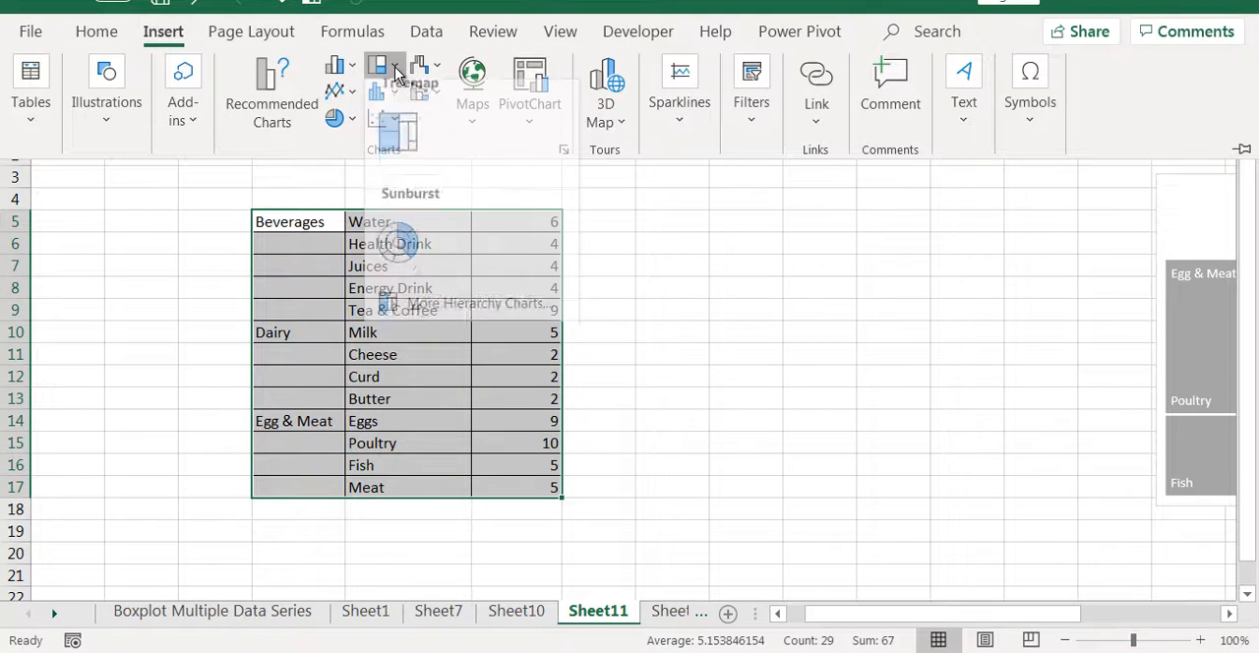
{"action": "left_click", "coordinate": [380, 65]}
{"action": "left_click", "coordinate": [398, 260]}
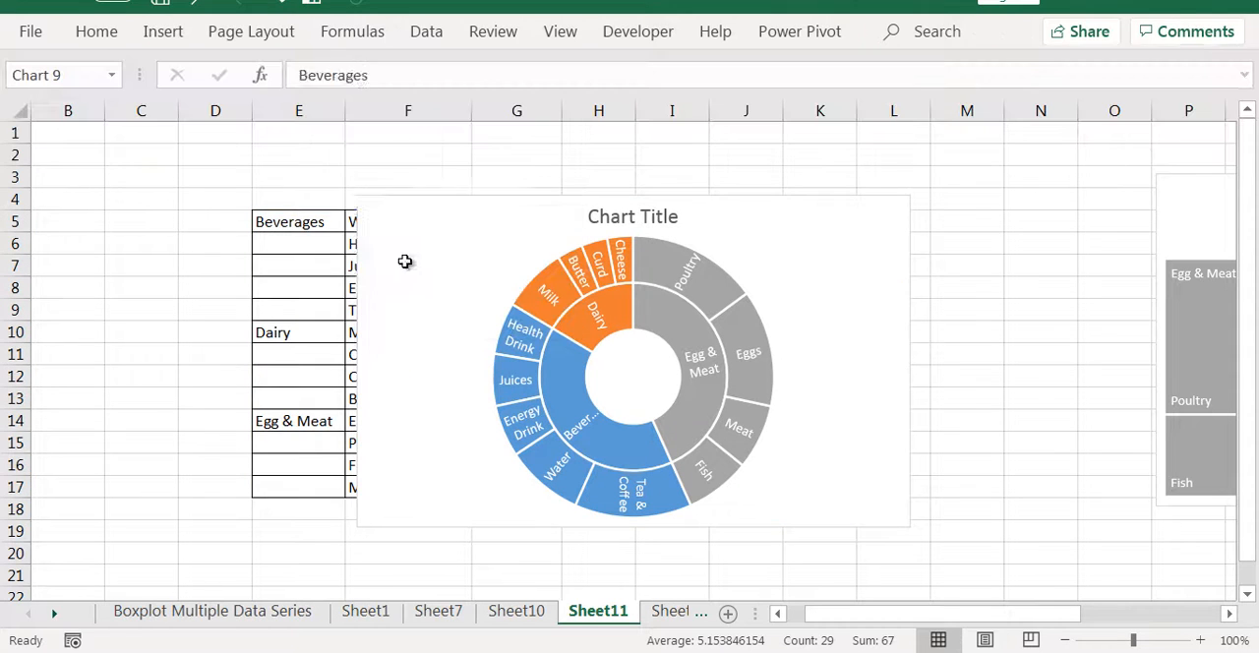
Enlarge the sunburst chart so it spans roughly columns C to O and rows 2 to 21
{"action": "left_click_drag", "start_coordinate": [361, 199], "coordinate": [143, 152]}
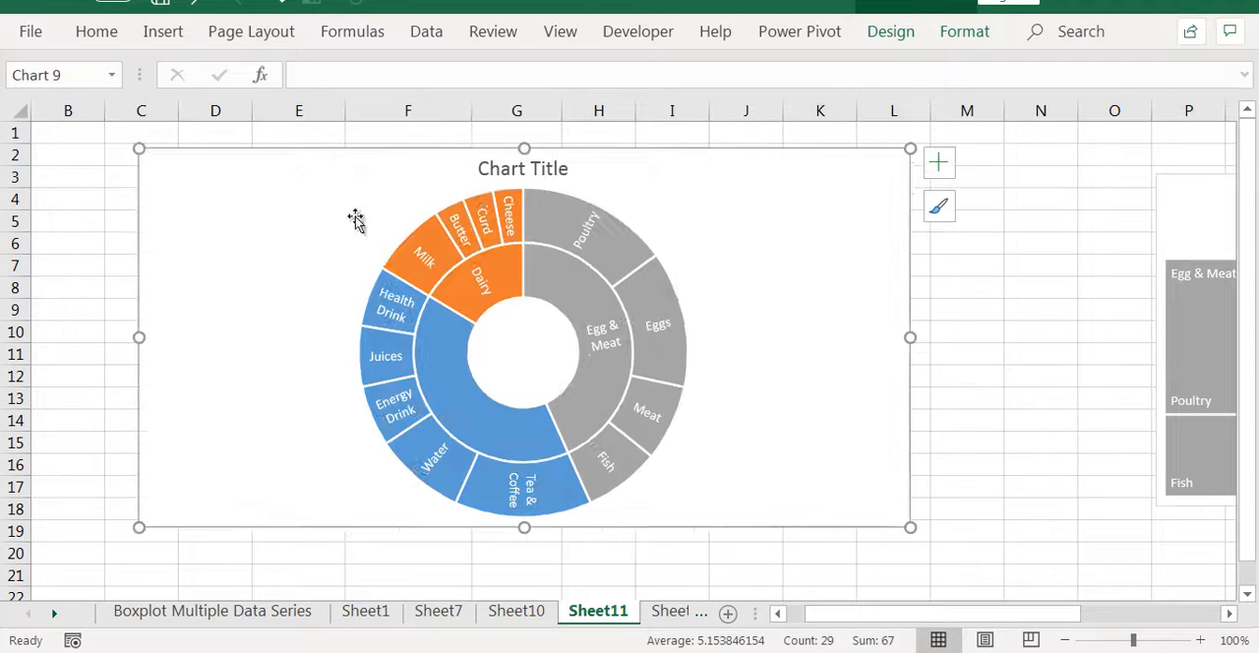
{"action": "left_click_drag", "start_coordinate": [910, 527], "coordinate": [1039, 589]}
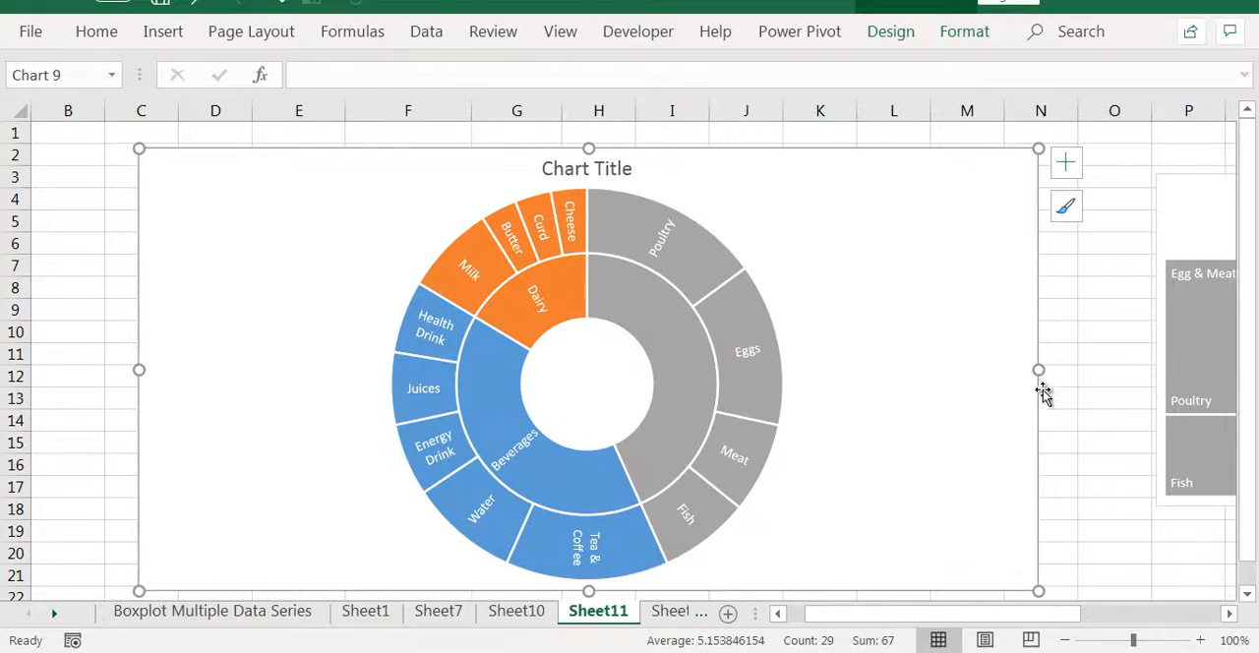
{"action": "left_click_drag", "start_coordinate": [1040, 369], "coordinate": [1128, 370]}
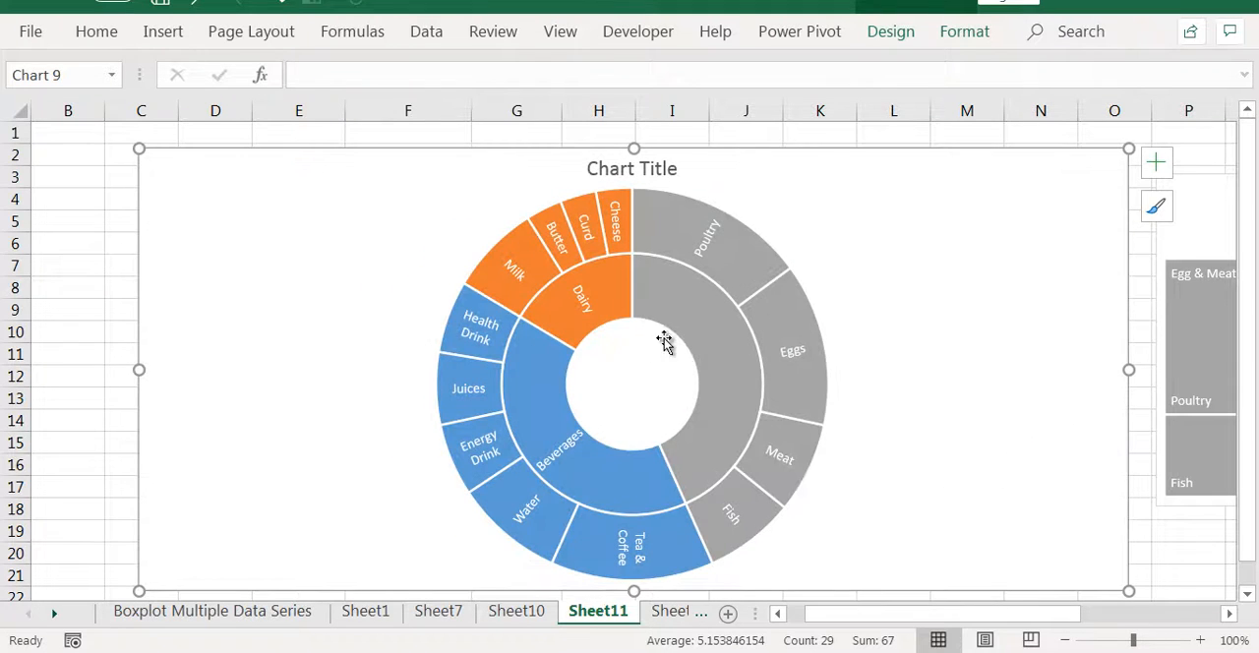
Examine the sunburst's Beverages segment and its items, and compare it with the Beverages group in the treemap
{"action": "left_click", "coordinate": [1051, 434]}
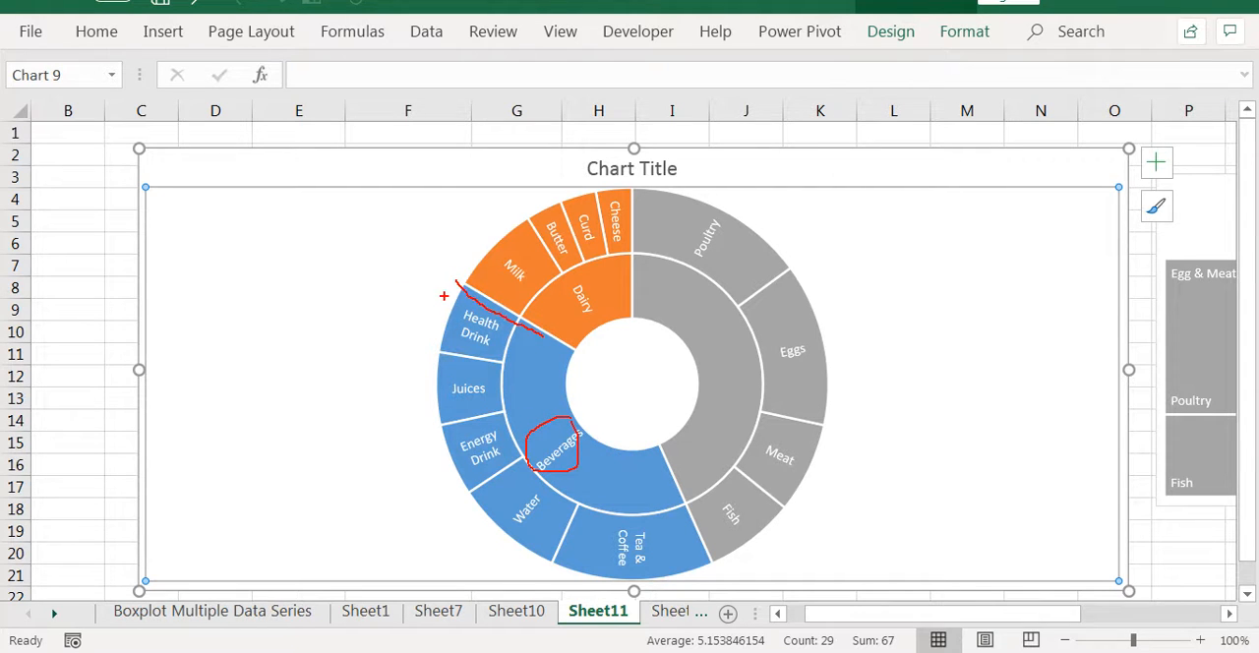
{"action": "mouse_move", "coordinate": [450, 295]}
{"action": "left_mouse_down"}
{"action": "mouse_move", "coordinate": [489, 515]}
{"action": "mouse_move", "coordinate": [681, 578]}
{"action": "left_mouse_up"}
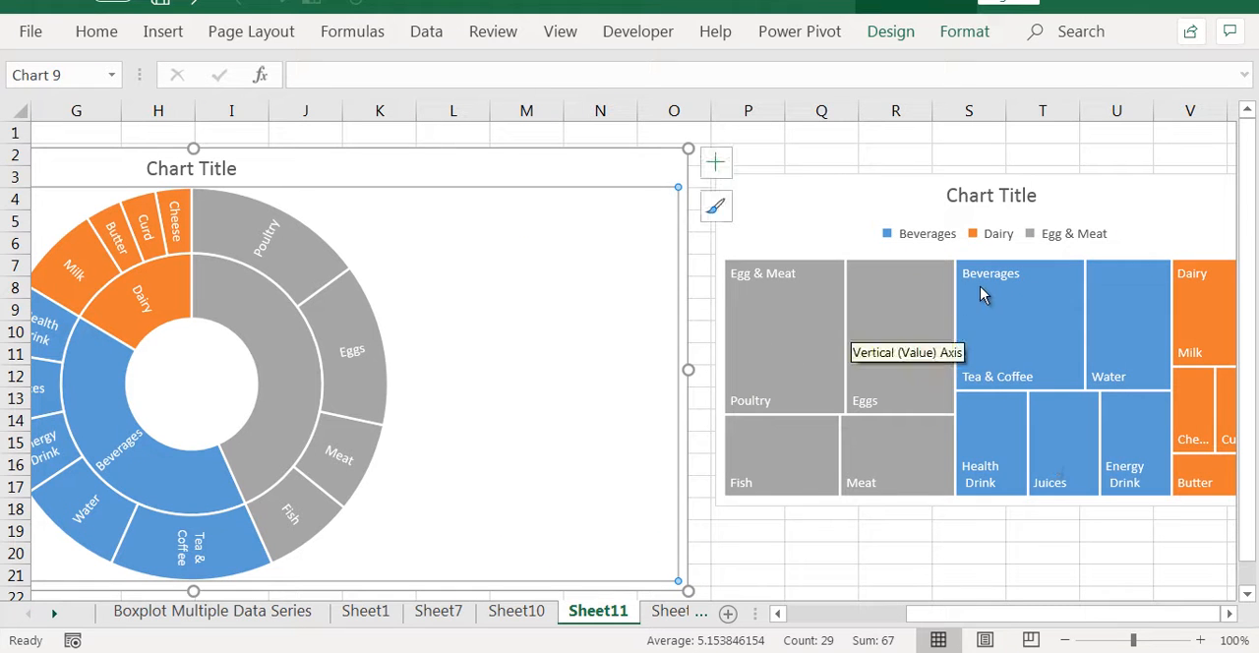
{"action": "left_click", "coordinate": [984, 286]}
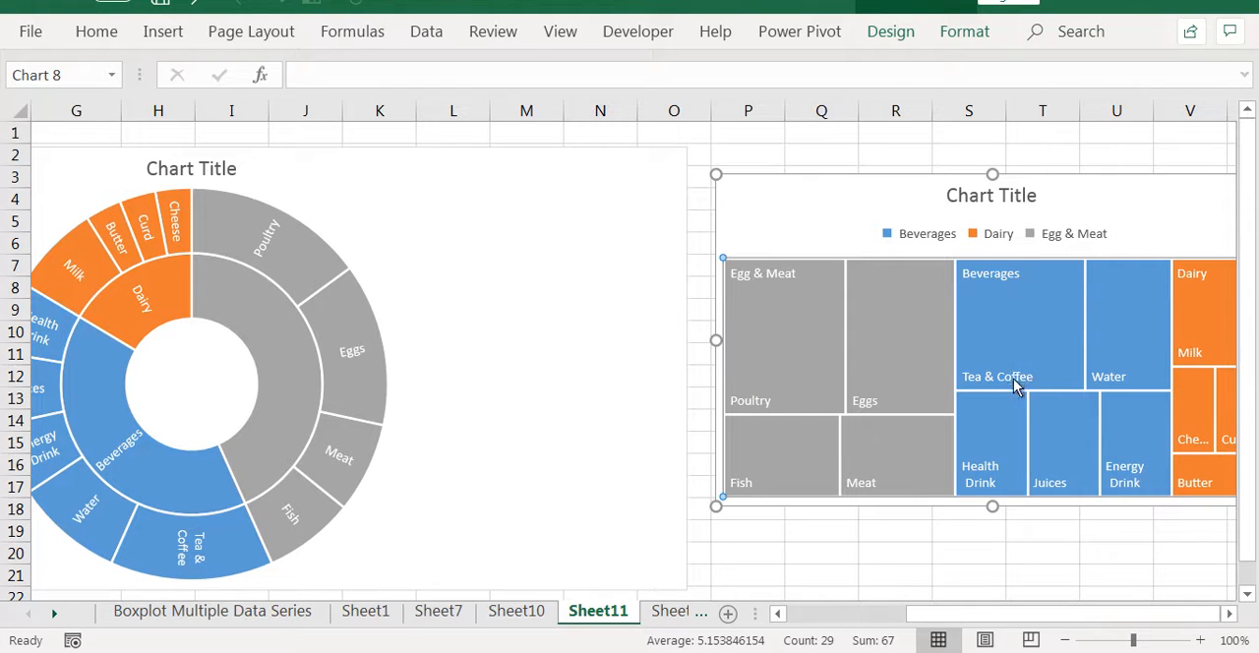
{"action": "mouse_move", "coordinate": [1014, 368]}
{"action": "left_click", "coordinate": [777, 613]}
{"action": "left_click", "coordinate": [779, 615]}
{"action": "left_click", "coordinate": [779, 615]}
{"action": "left_click", "coordinate": [779, 614]}
{"action": "left_click", "coordinate": [780, 615]}
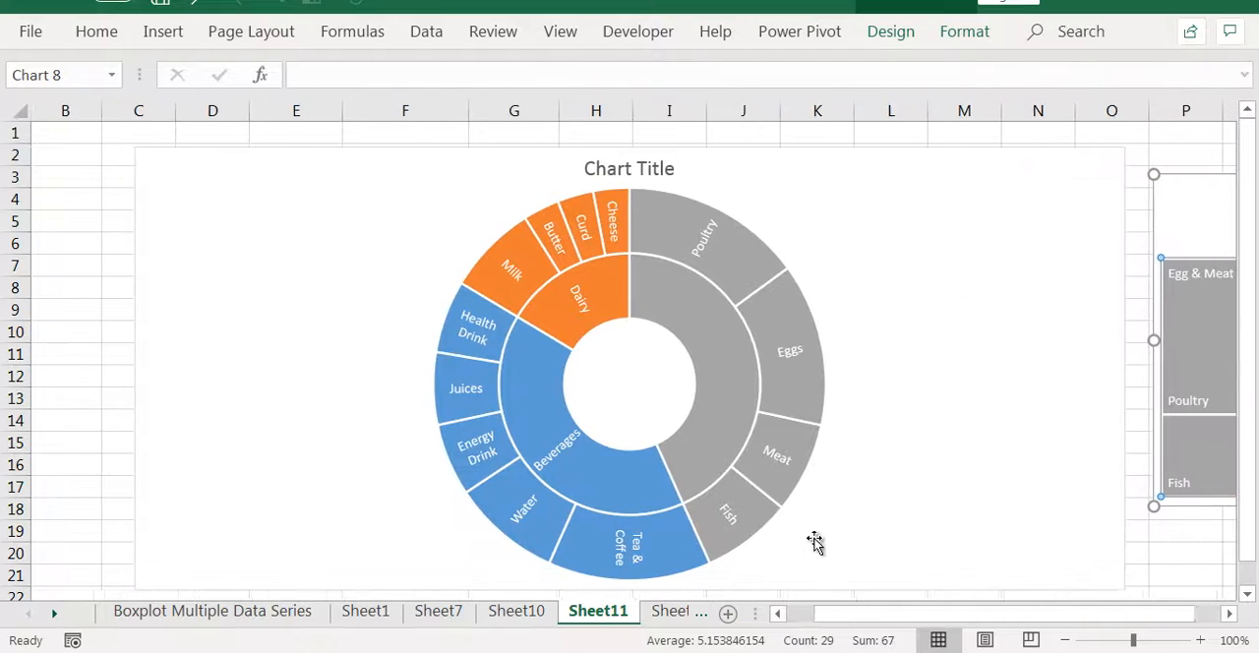
Examine the sunburst's inner group ring and outer item ring, including the value of the Eggs segment
{"action": "left_click", "coordinate": [908, 450]}
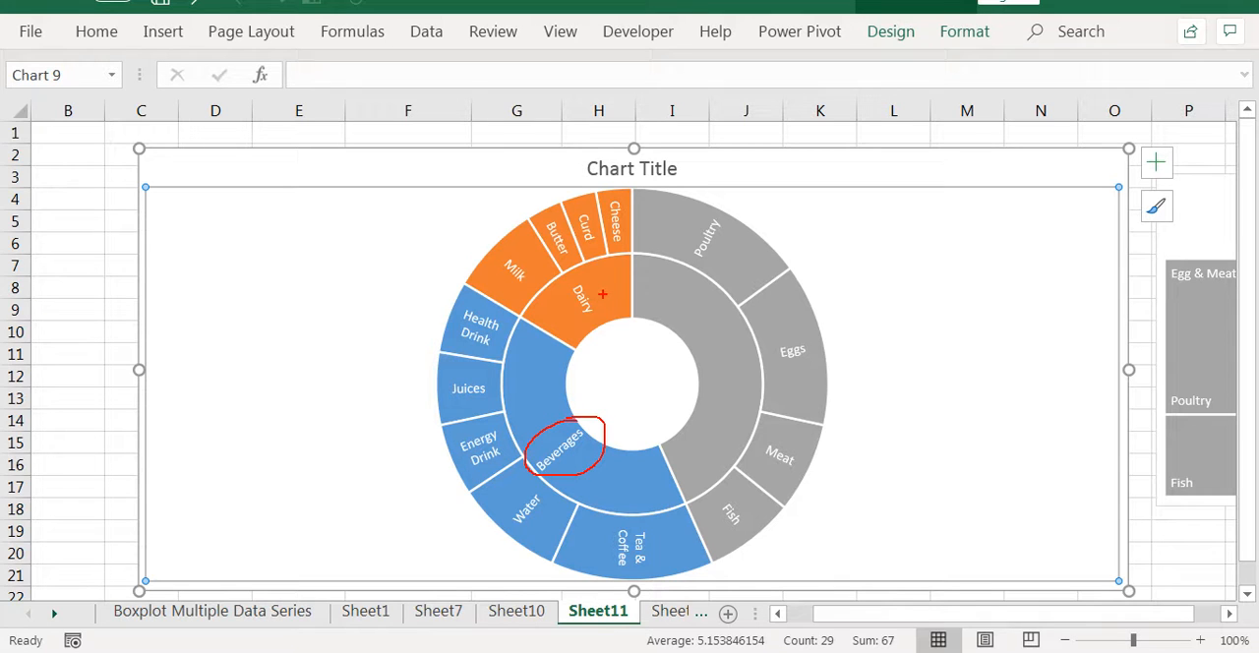
{"action": "left_click_drag", "start_coordinate": [706, 328], "coordinate": [719, 361]}
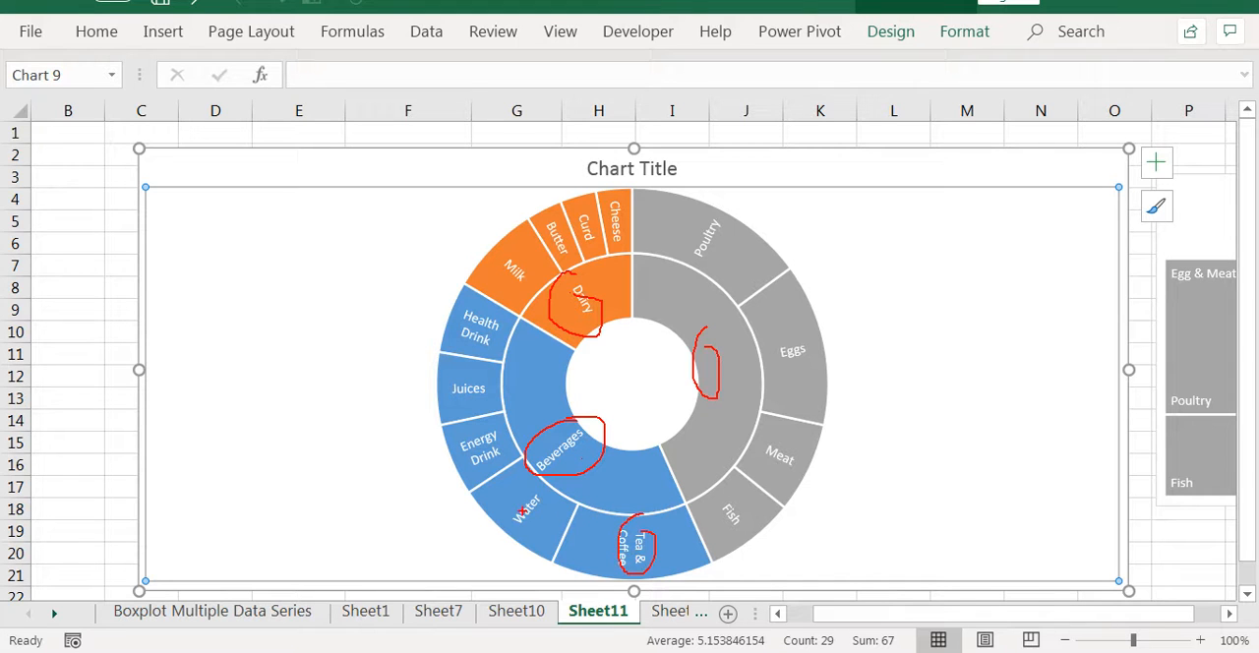
{"action": "key", "text": "Escape"}
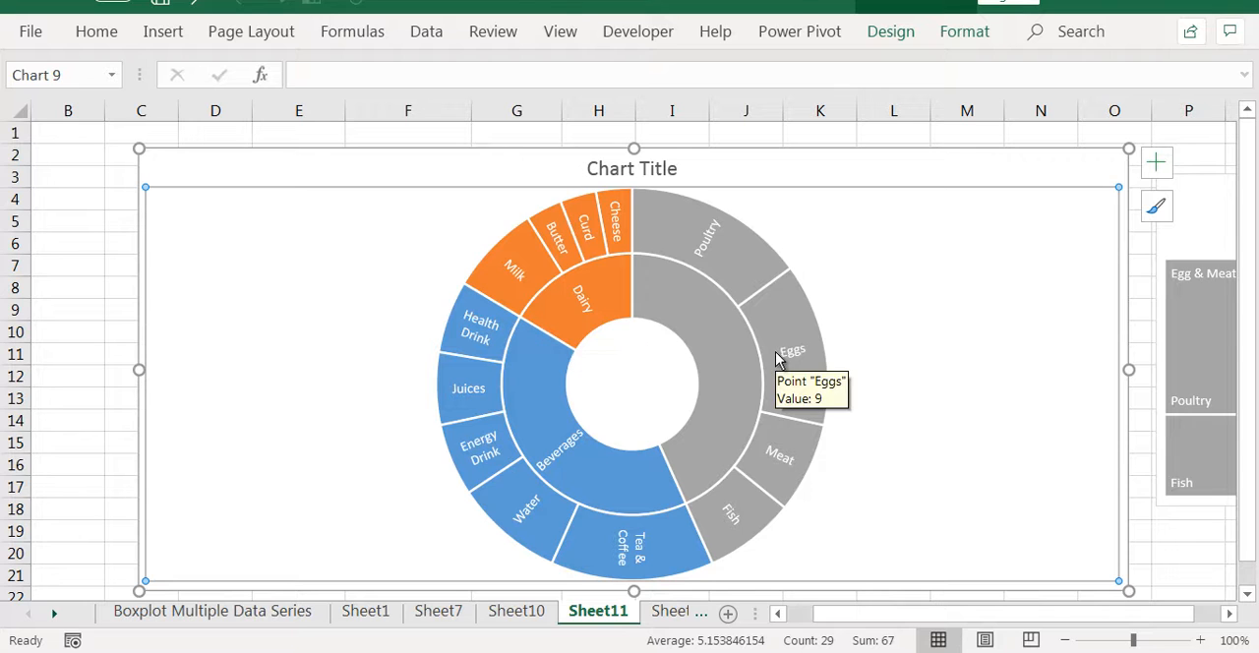
{"action": "mouse_move", "coordinate": [794, 374]}
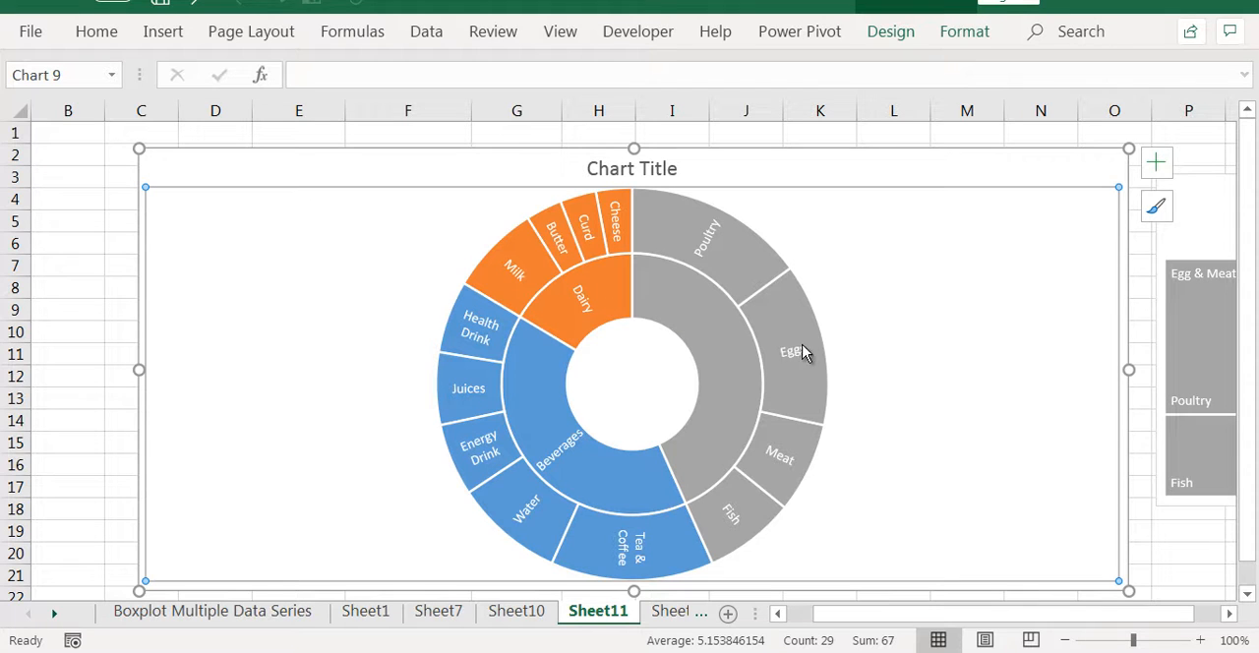
{"action": "mouse_move", "coordinate": [812, 344]}
Change the sunburst chart's title to "Sales by Category", close the title formatting options and deselect the chart
{"action": "double_click", "coordinate": [638, 162]}
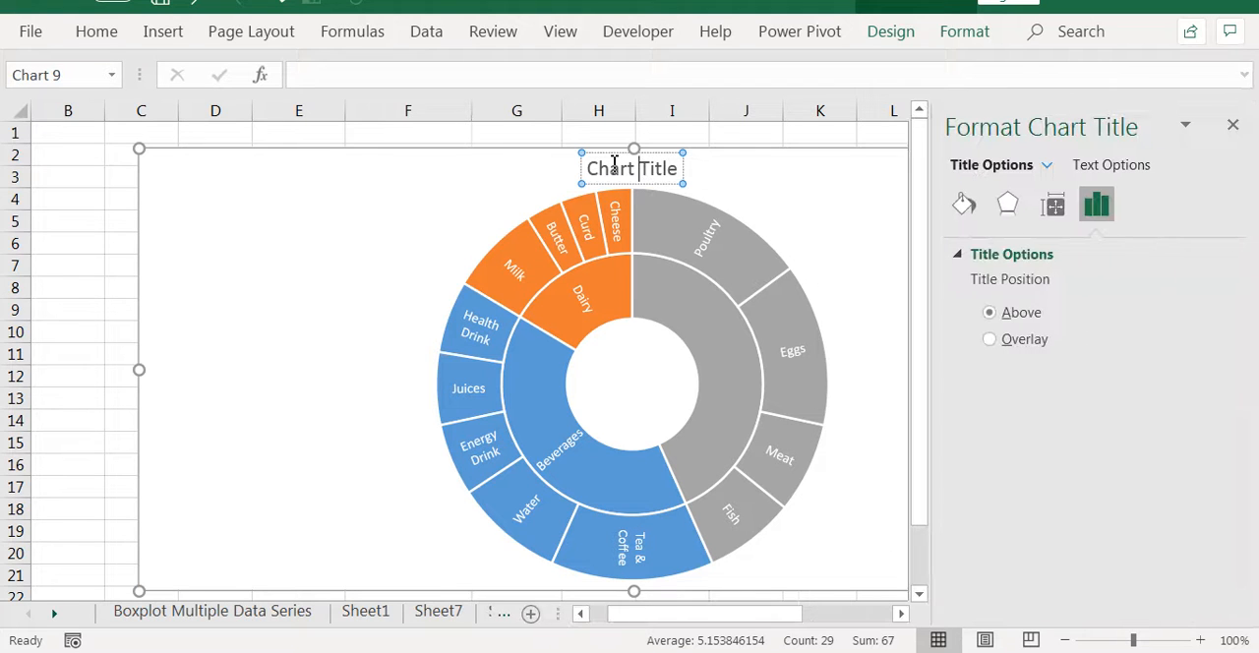
{"action": "triple_click", "coordinate": [612, 173]}
{"action": "type", "text": "Sales"}
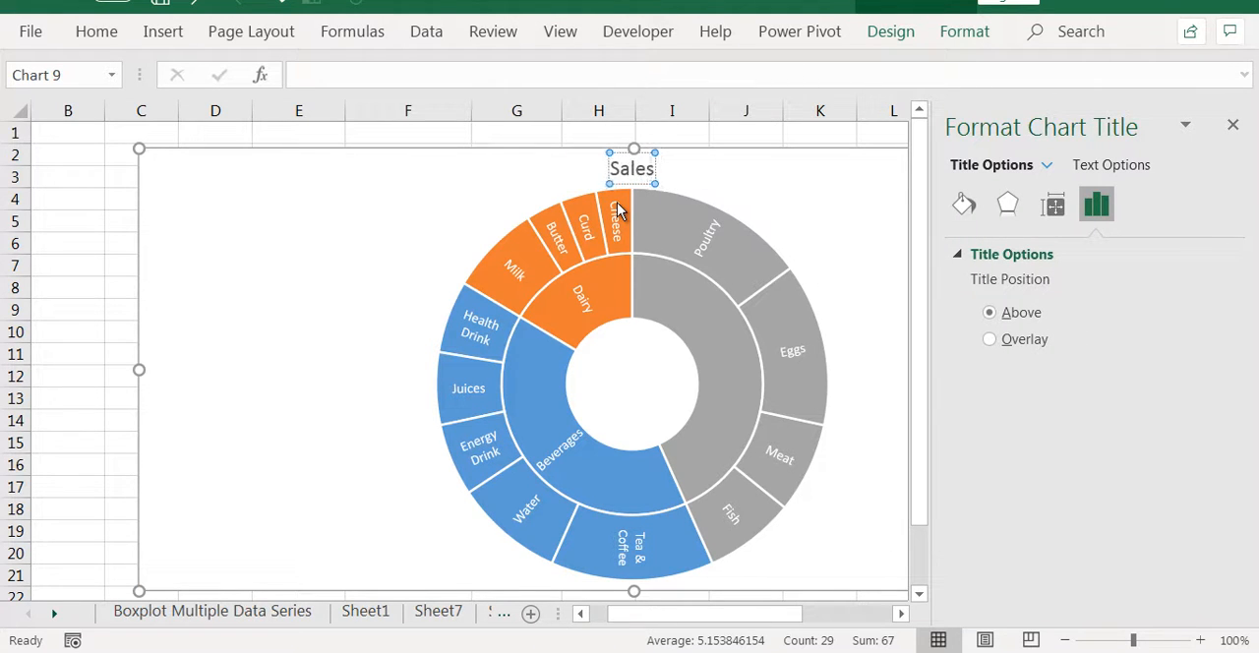
{"action": "type", "text": " by Category"}
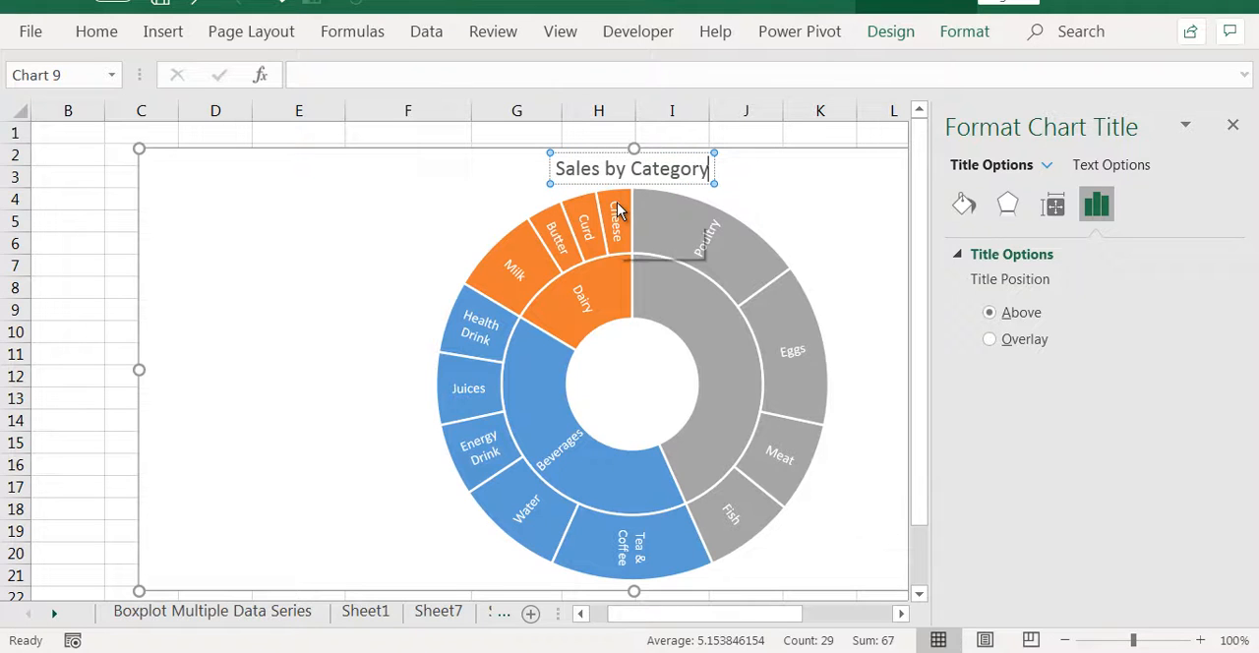
{"action": "left_click", "coordinate": [1233, 124]}
{"action": "left_click", "coordinate": [1149, 139]}
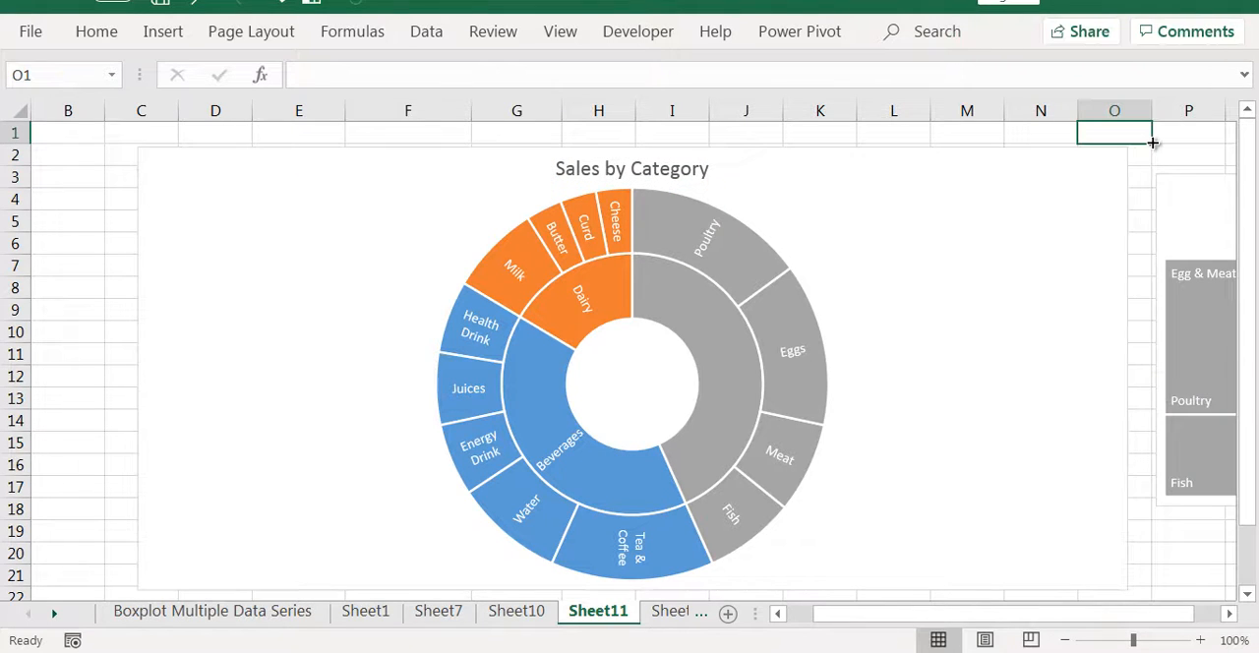